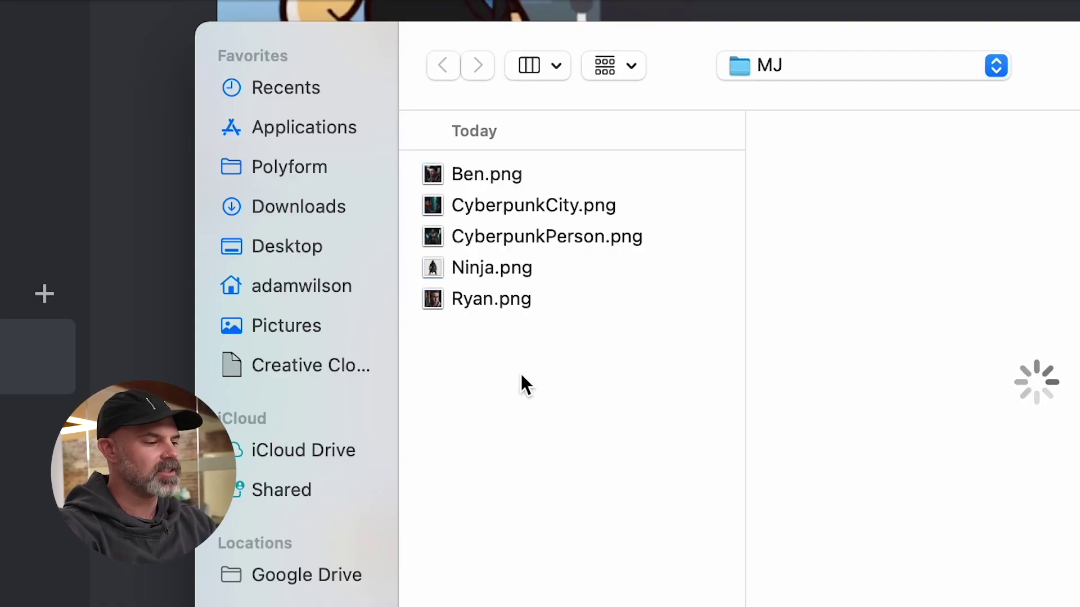
Preview the MJ folder images, then select all five PNGs, including CyberpunkCity, CyberpunkPerson and Ninja, and attach them.
left_click(537, 298)
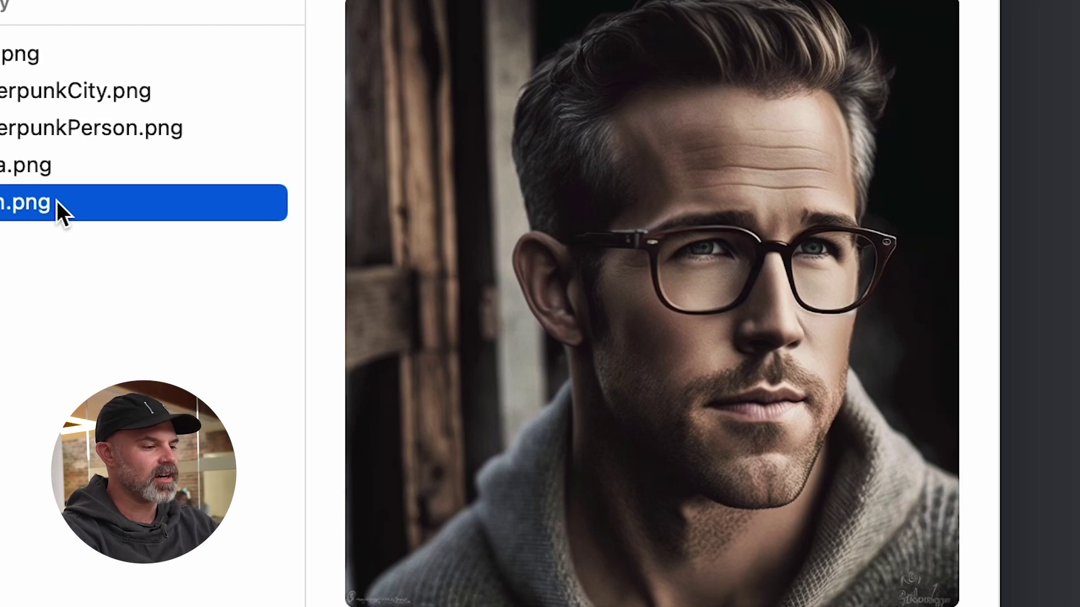
left_click(44, 59)
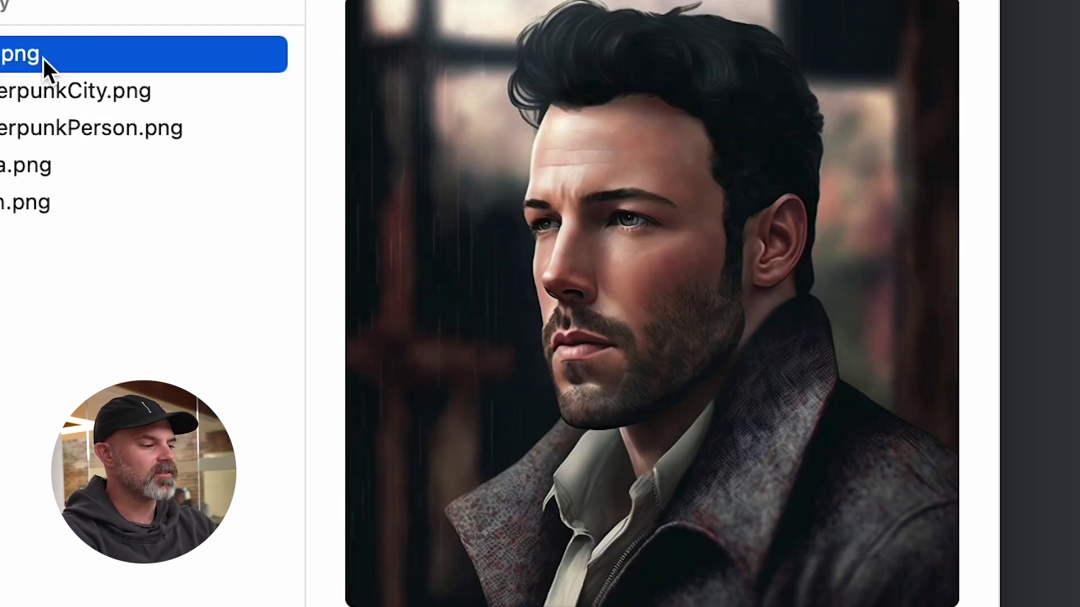
left_click(59, 94)
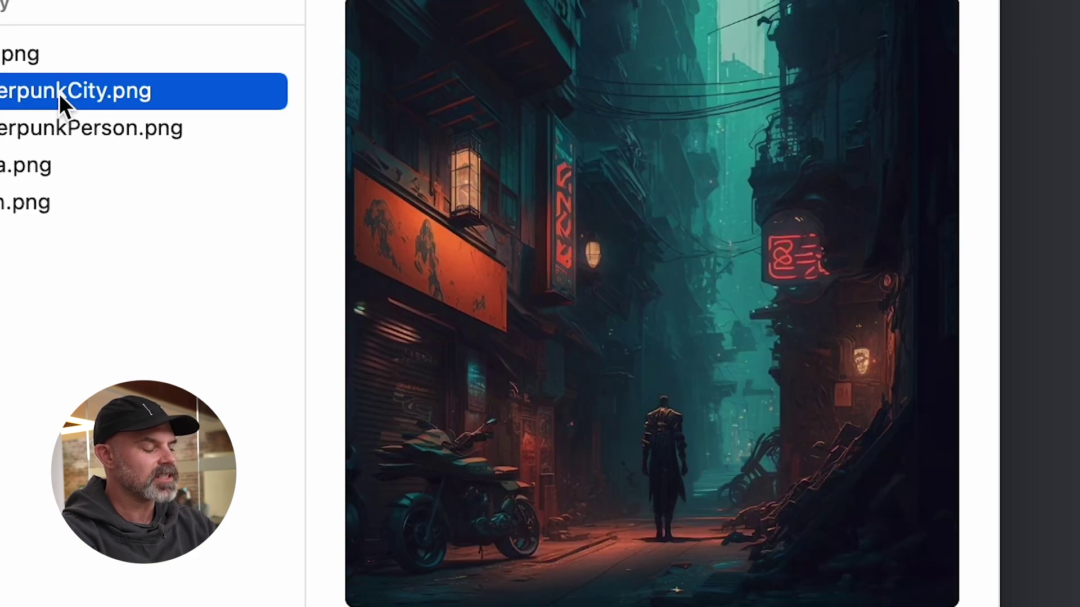
left_click(82, 125)
left_click(82, 165)
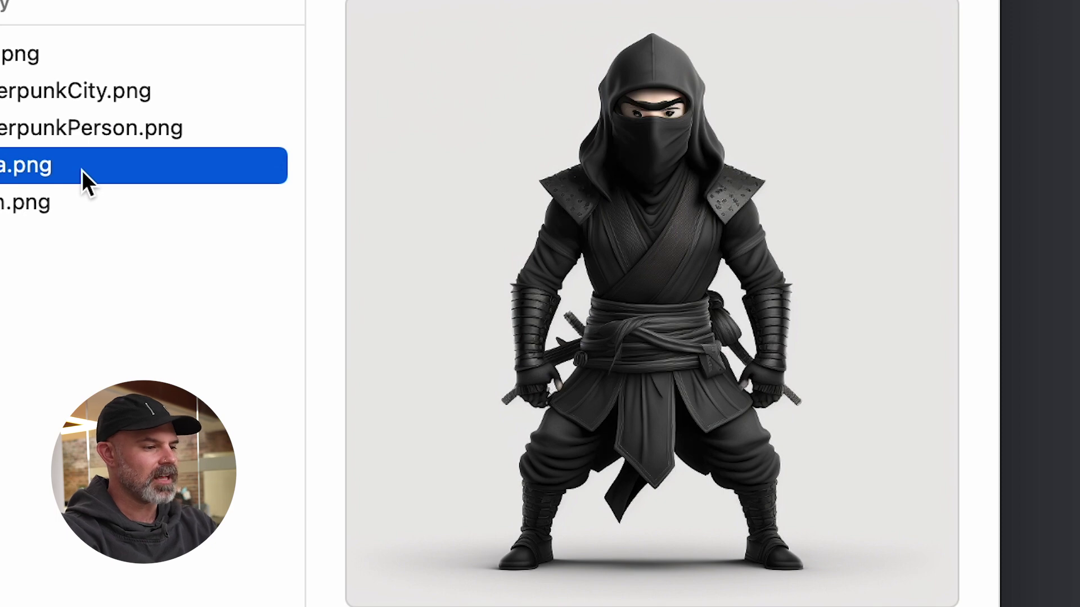
left_click_drag(113, 279, 41, 36)
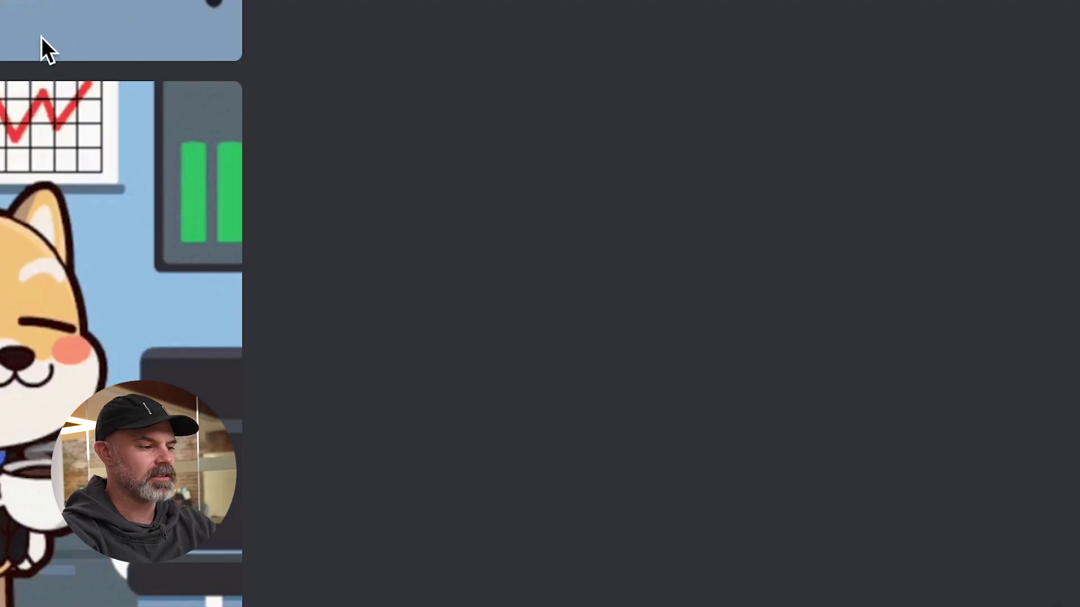
Send the five images to the Midjourney Bot and run the /settings command.
key("Return")
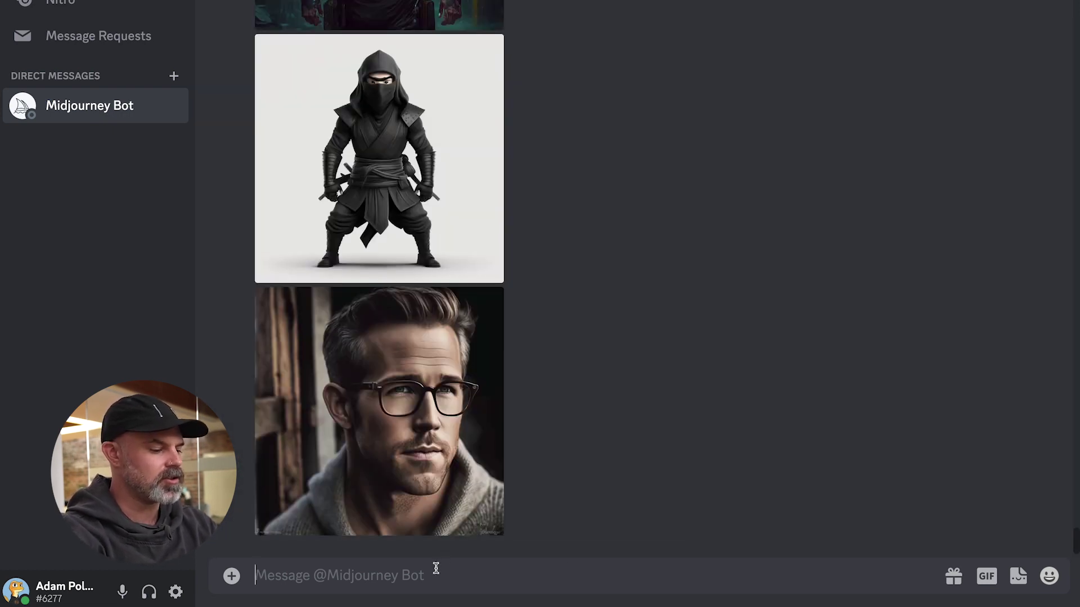
type("/")
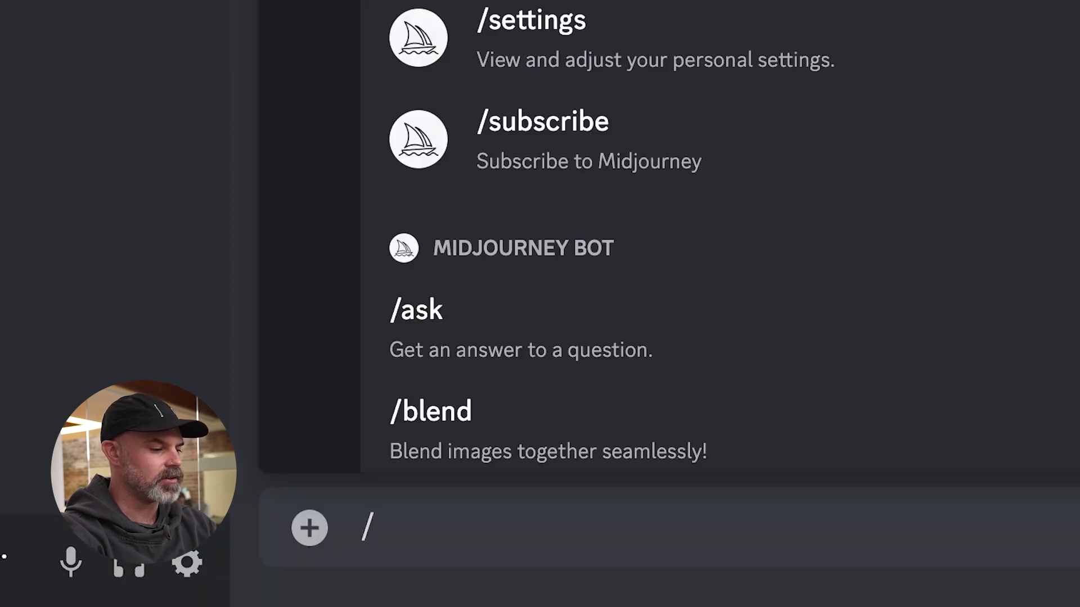
key("Return")
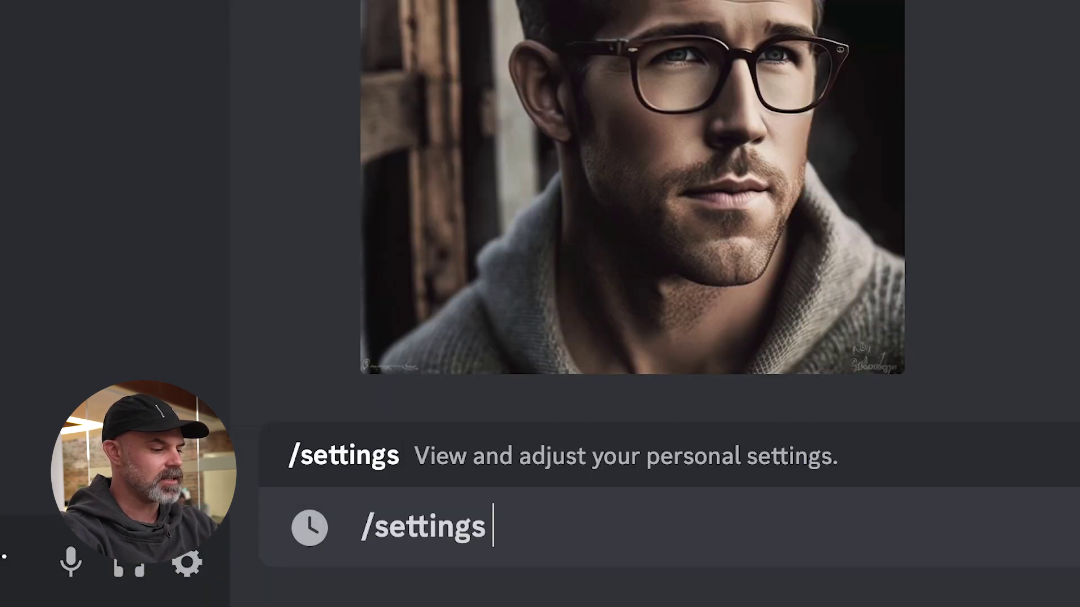
key("Return")
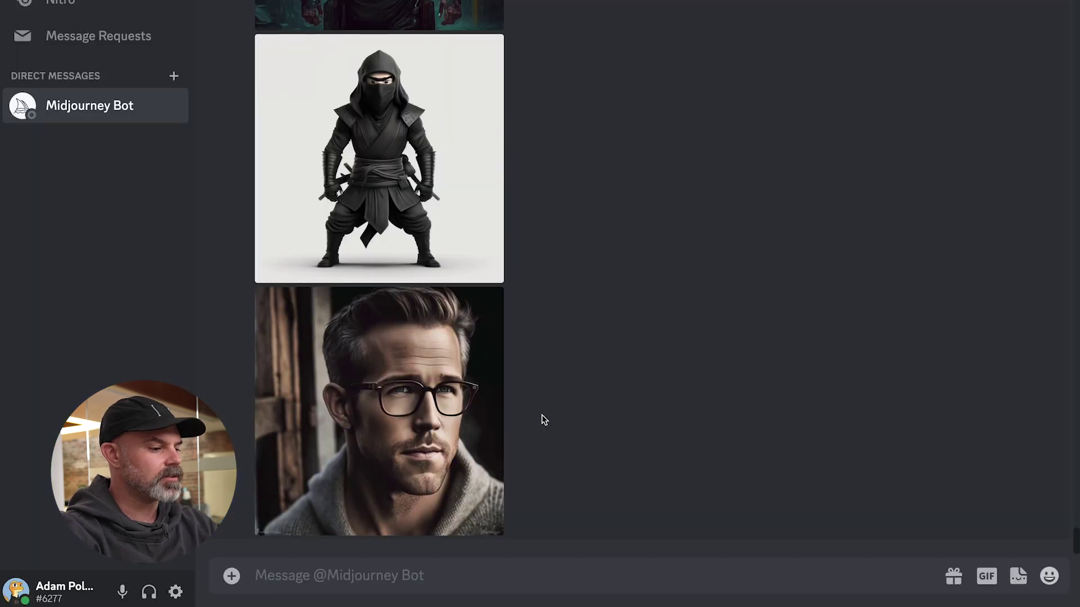
Open the dark-haired man's portrait (Ben.png) full size in the browser.
scroll(541, 407, "up", 3)
scroll(542, 408, "up", 10)
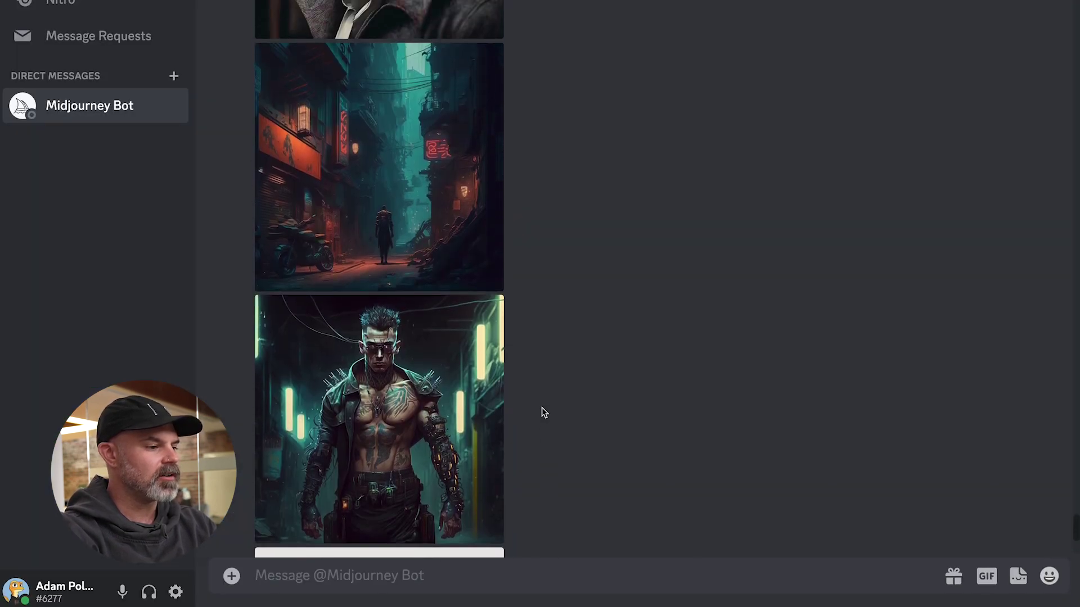
scroll(542, 407, "up", 1)
scroll(541, 407, "down", 1)
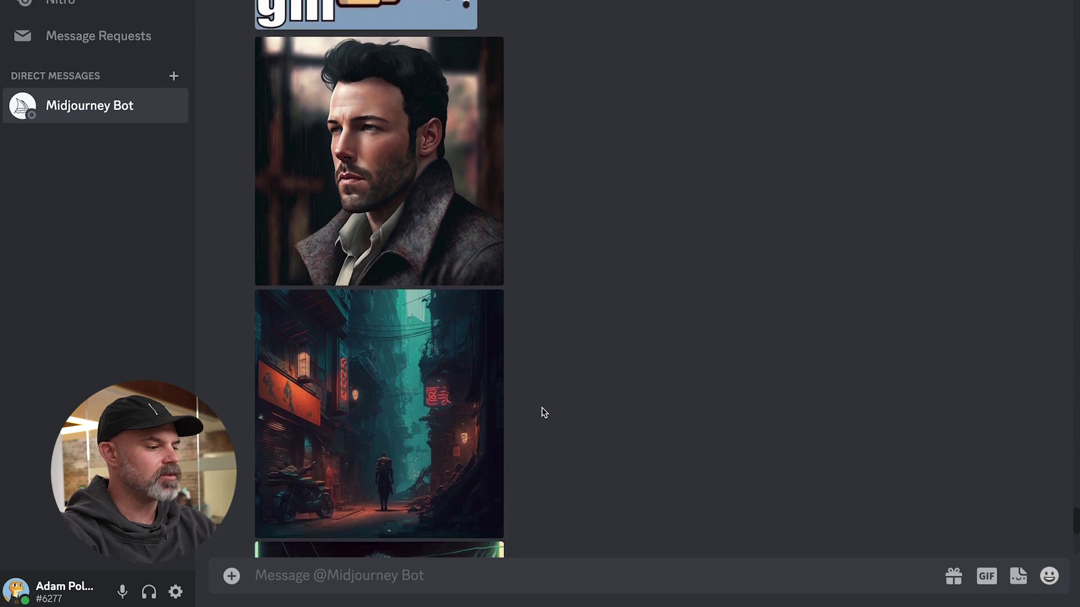
left_click(485, 234)
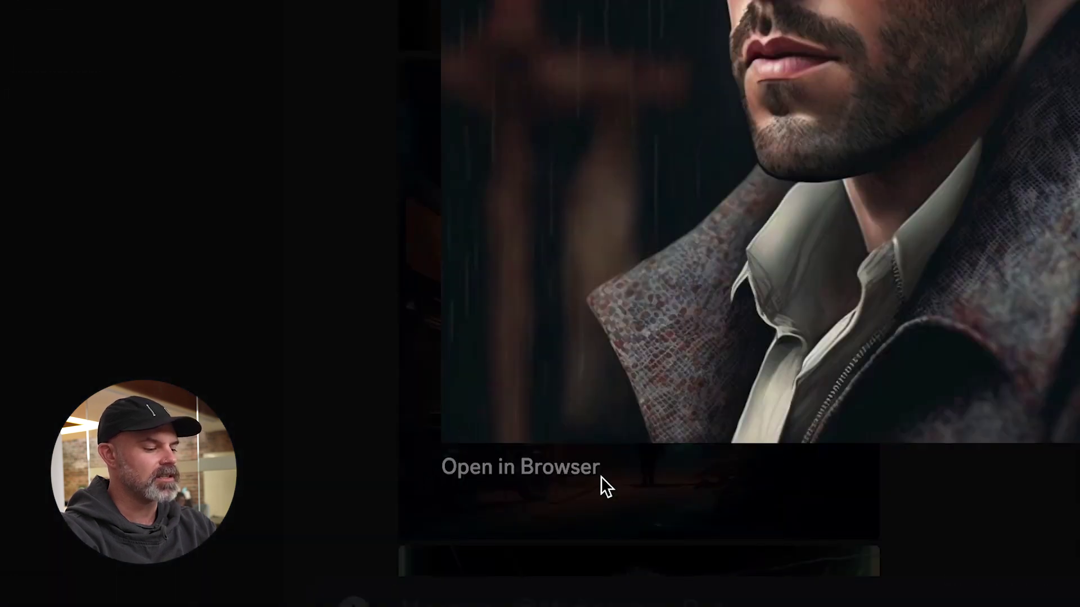
left_click(585, 484)
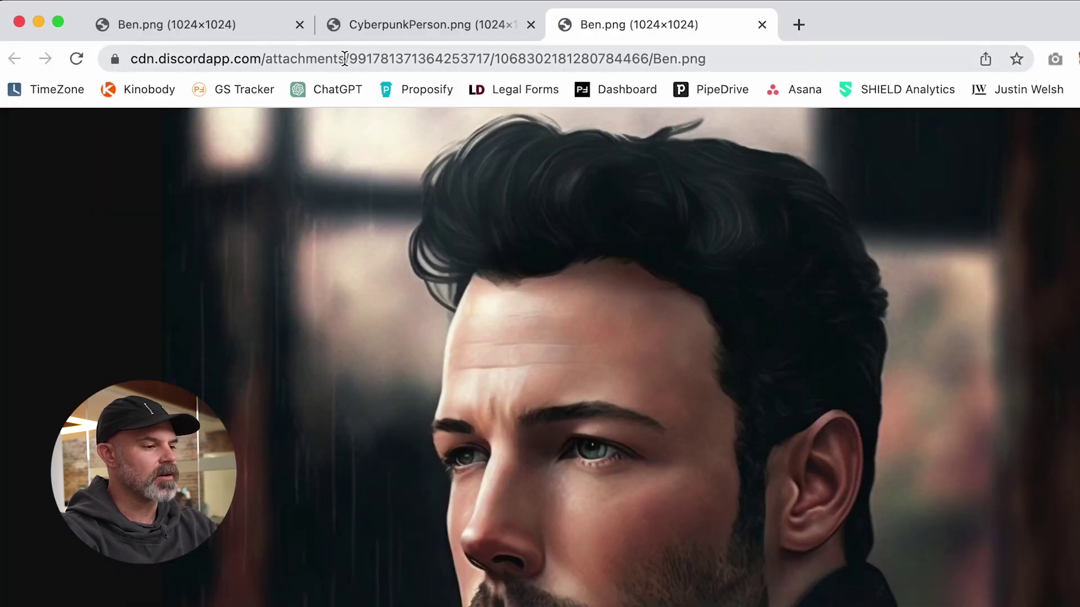
Select the Ben.png image URL in Chrome's address bar and go back to Discord.
left_click(368, 55)
key("ctrl+c")
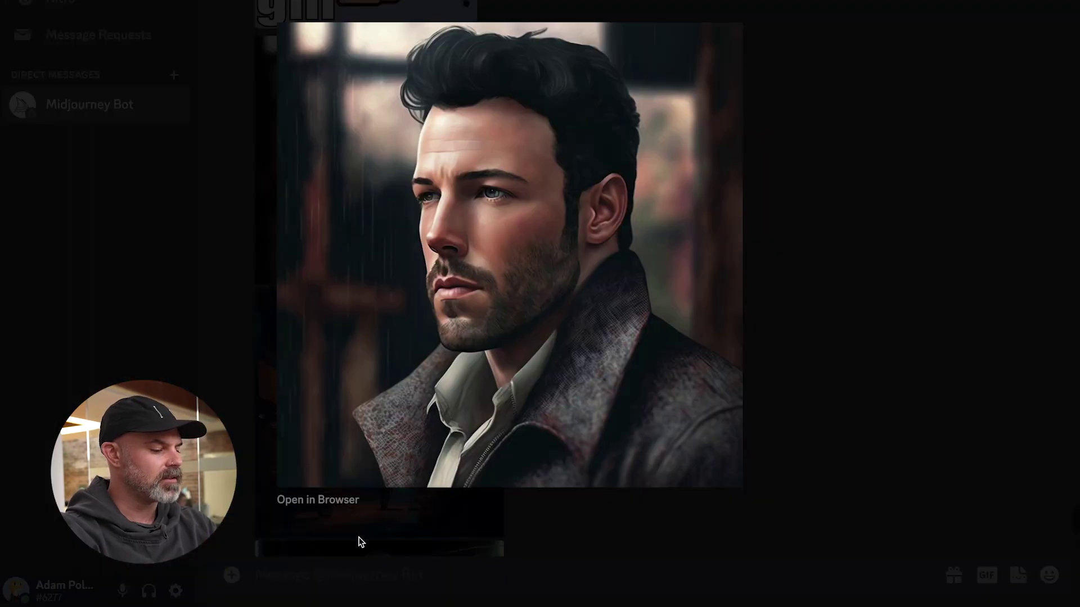
left_click(345, 574)
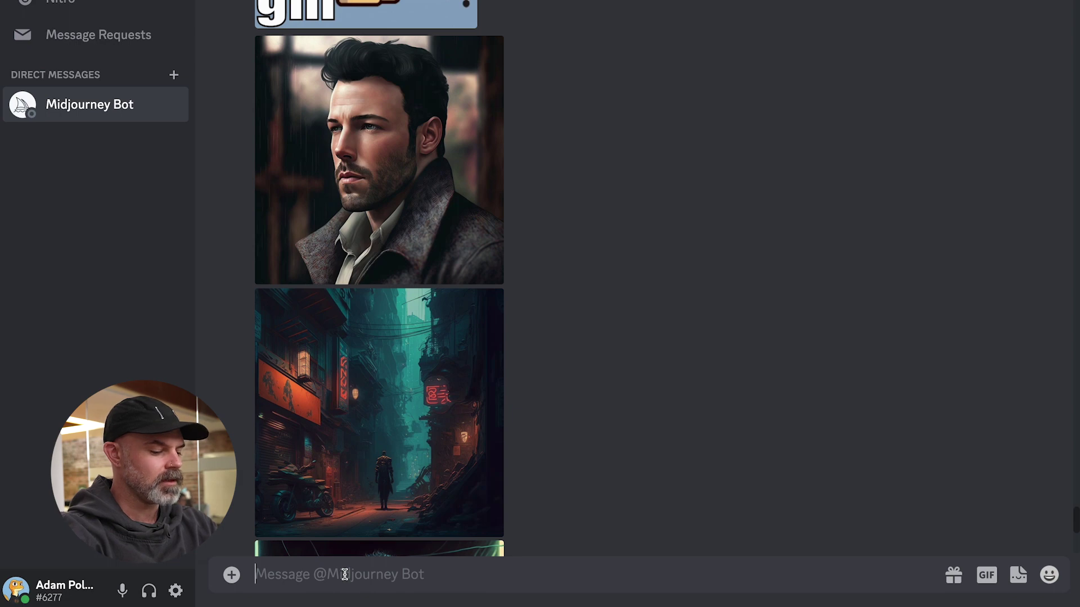
Start an /imagine prompt with the Ben.png image link.
type("/")
key("Return")
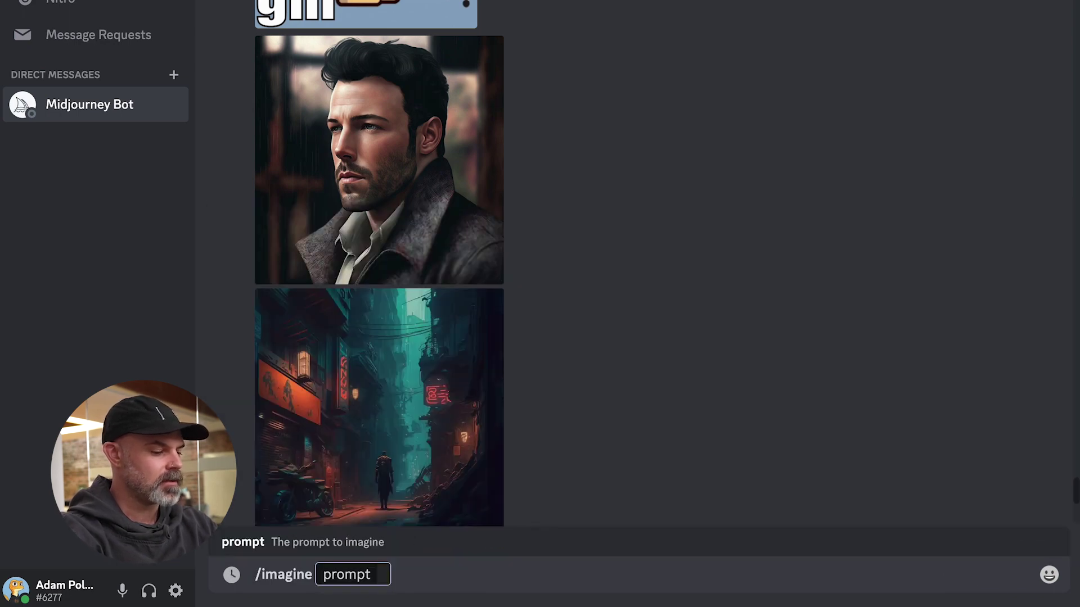
key("ctrl+v")
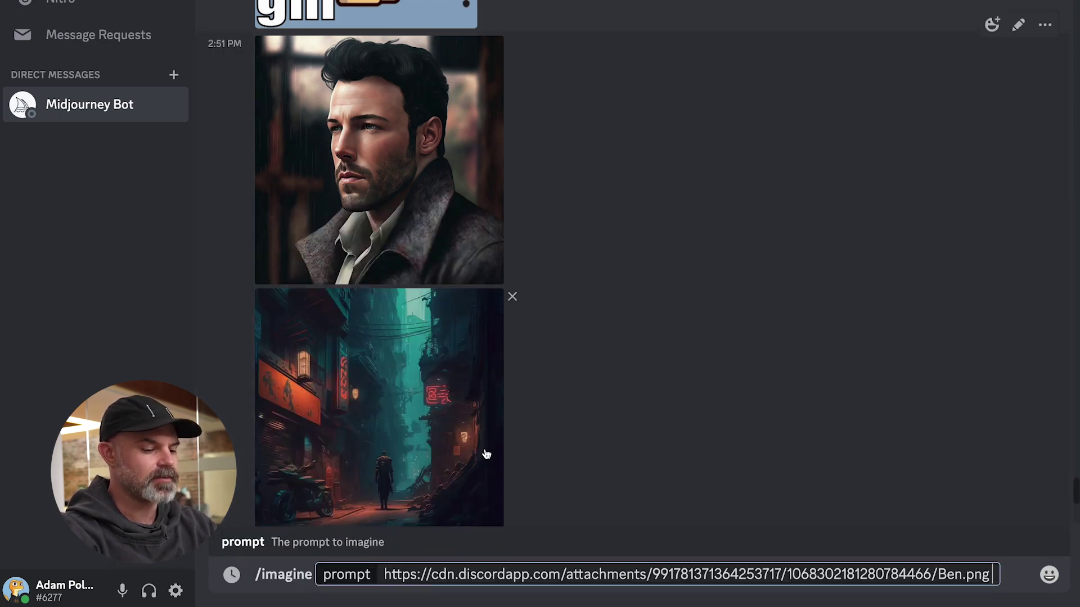
Copy the CyberpunkPerson image URL, add it after the Ben.png link, and submit the prompt.
scroll(494, 362, "down", 8)
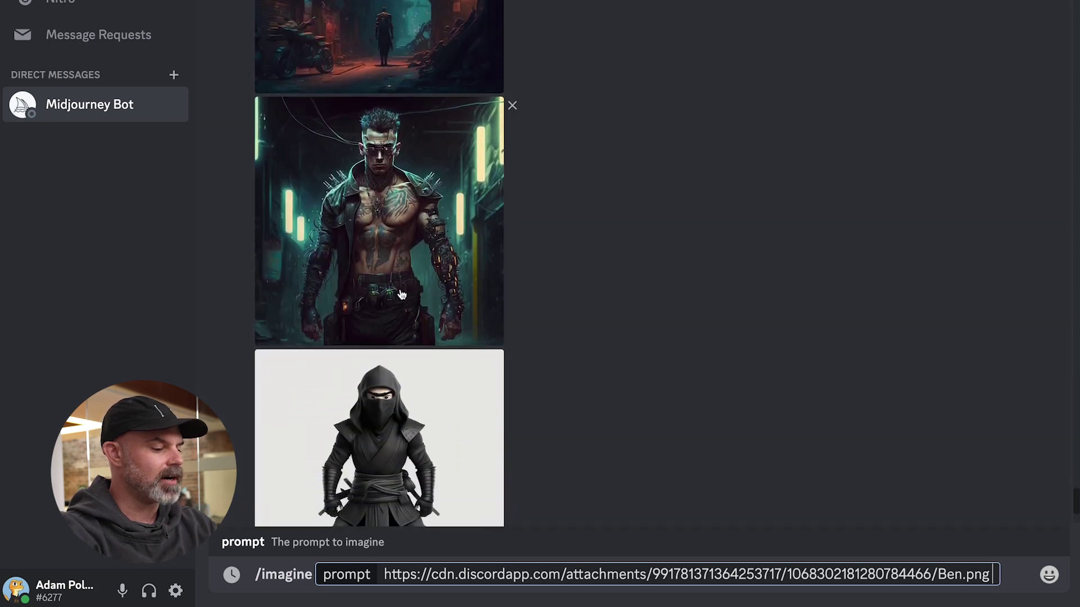
left_click(370, 266)
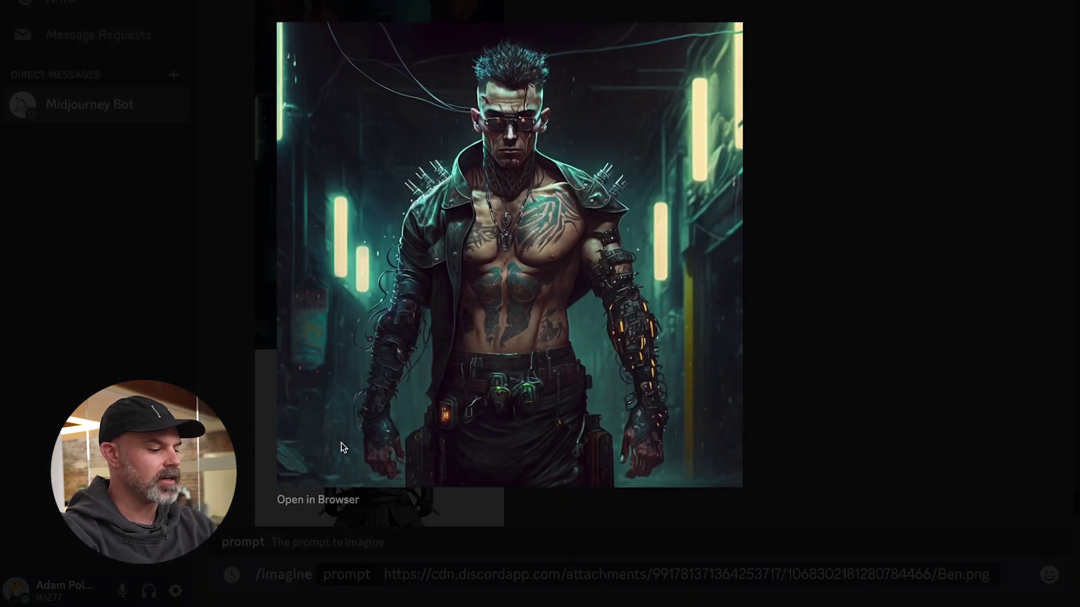
left_click(336, 499)
left_click(429, 51)
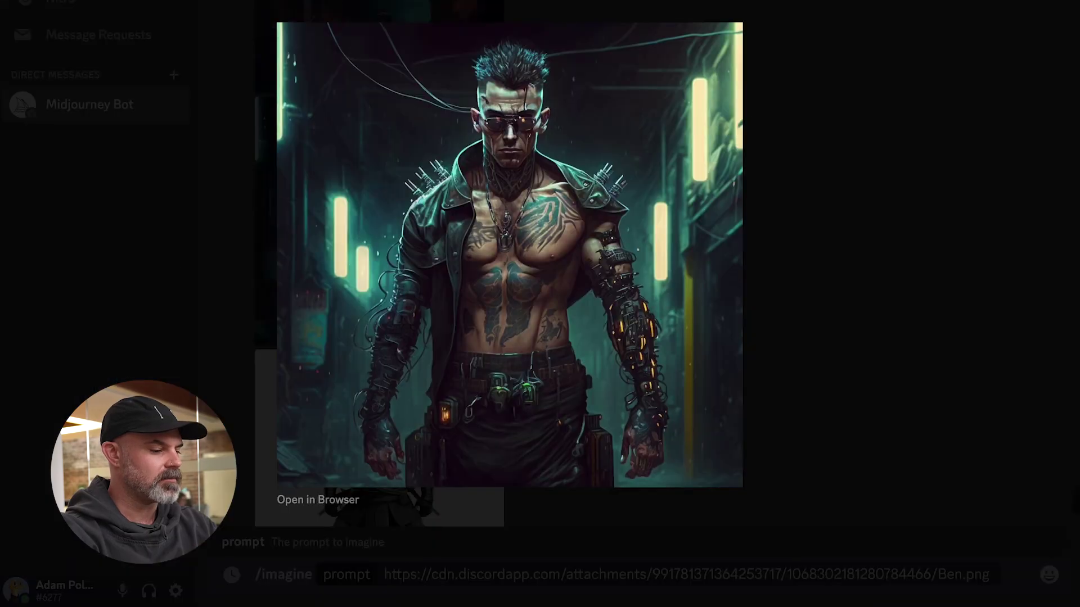
key("Escape")
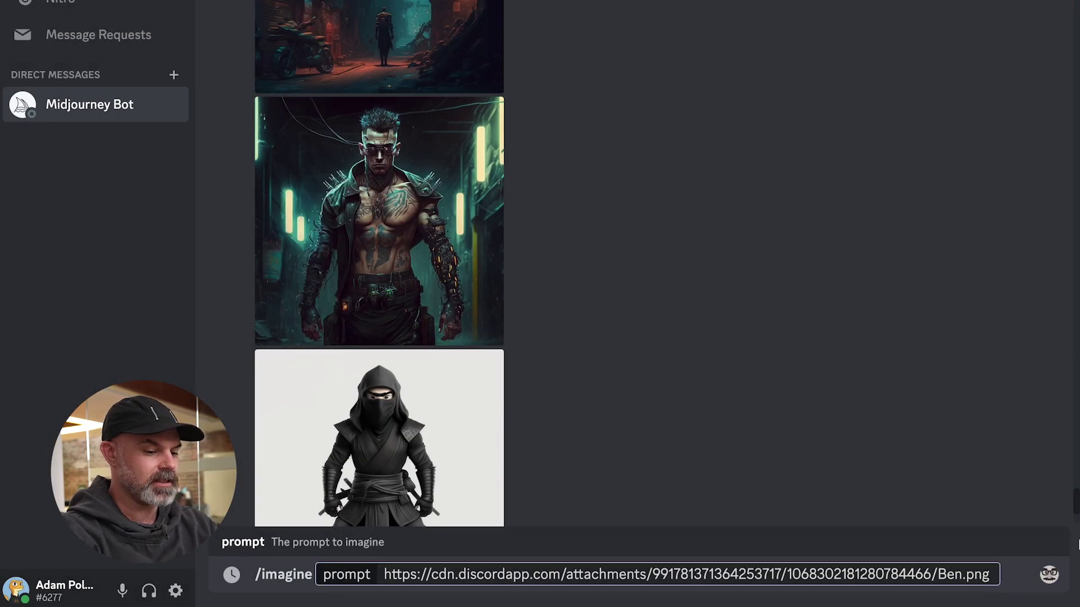
key("ctrl+v")
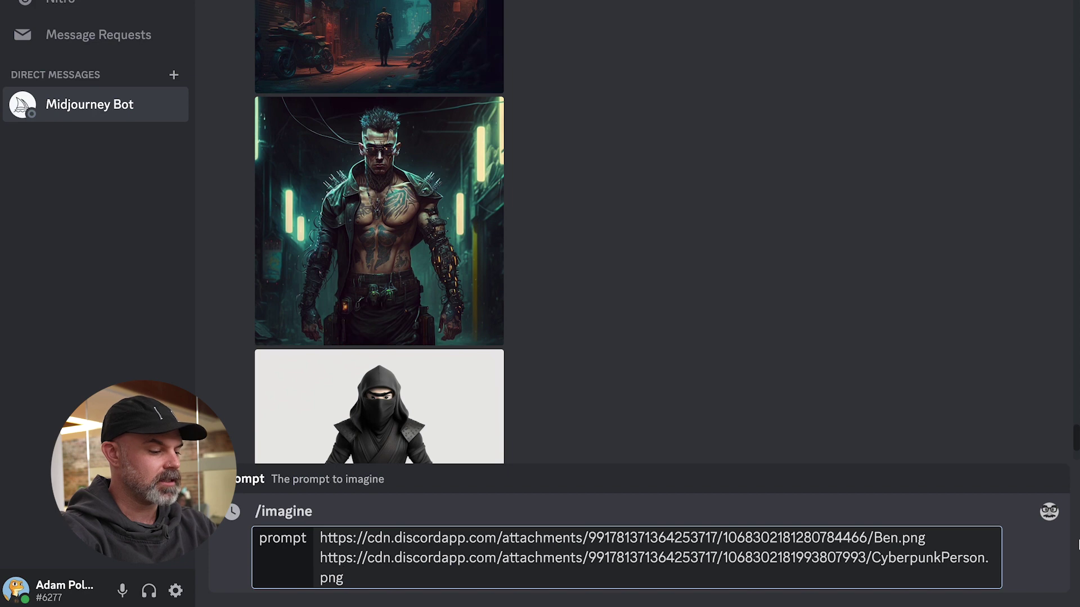
key("Return")
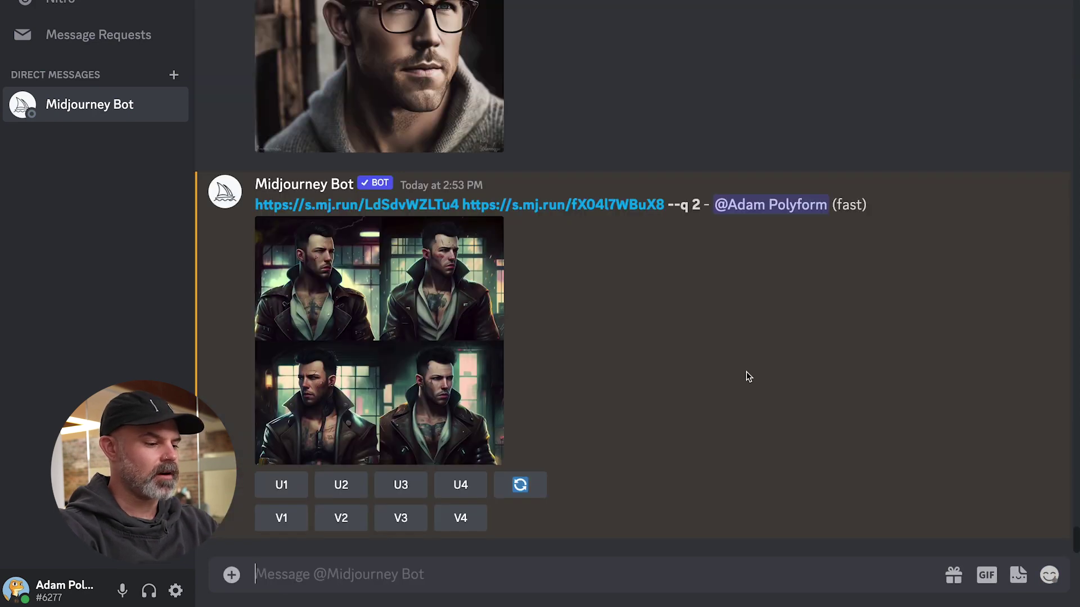
Inspect the blended four-image grid enlarged, then upscale its third image (U3).
left_click(451, 336)
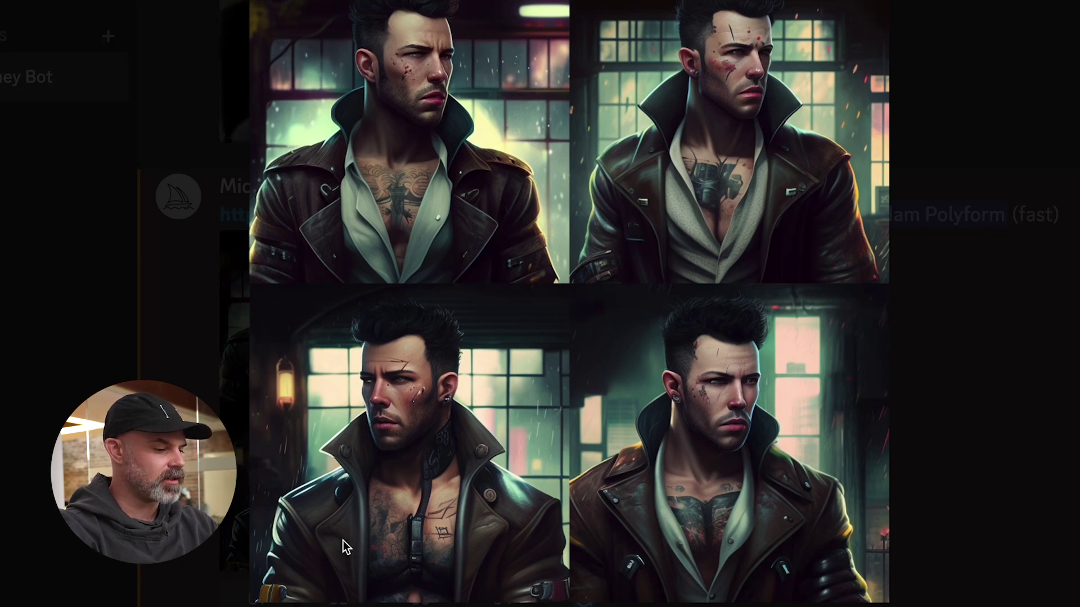
left_click(1011, 425)
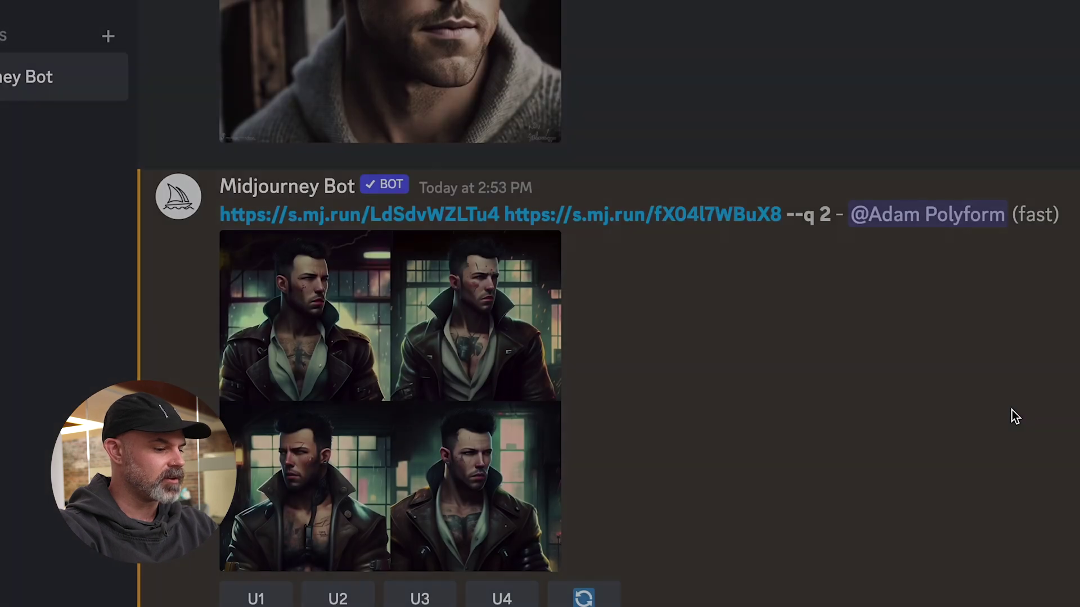
left_click(444, 596)
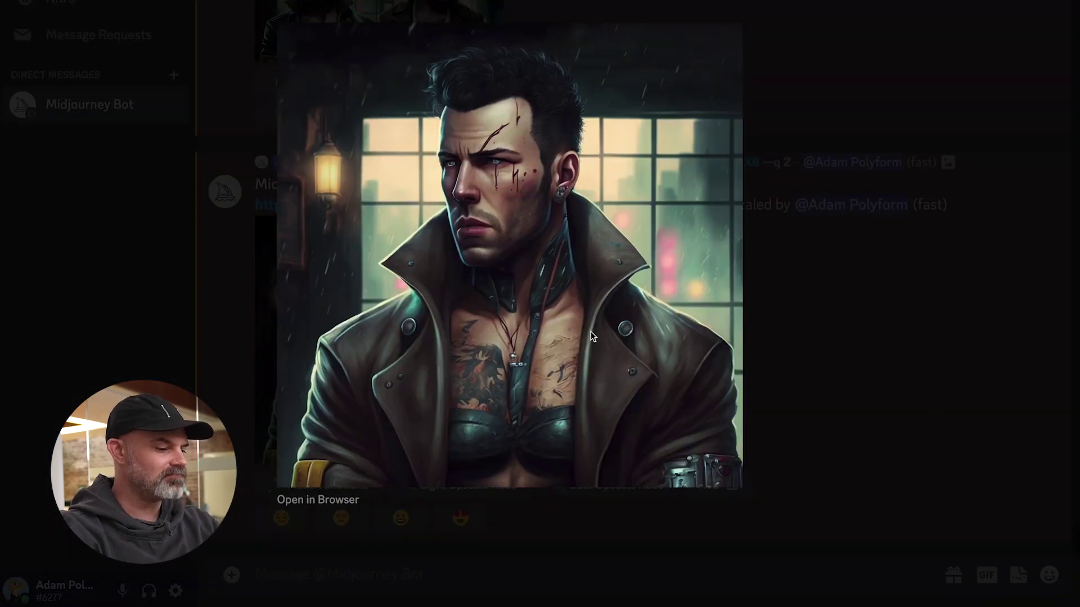
Give the upscaled image a middling rating and dismiss the confirmation.
left_click(801, 352)
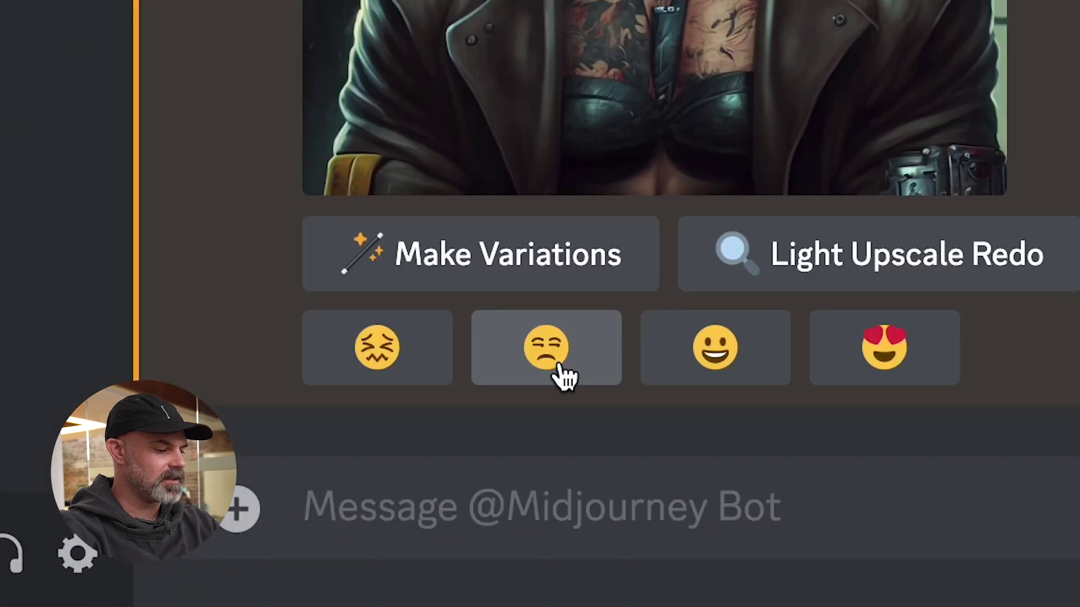
left_click(559, 369)
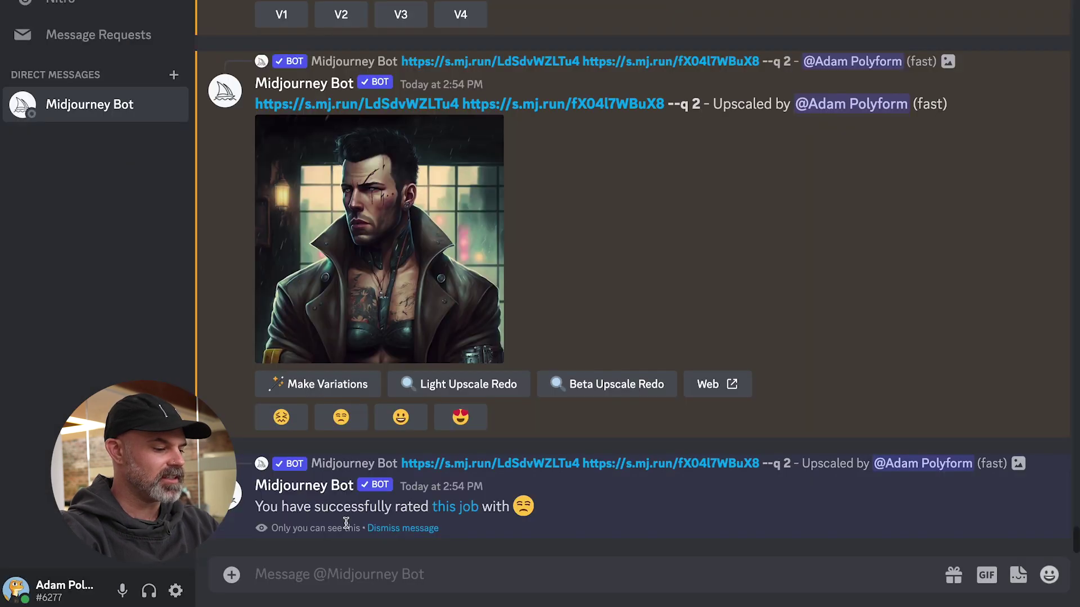
left_click(402, 528)
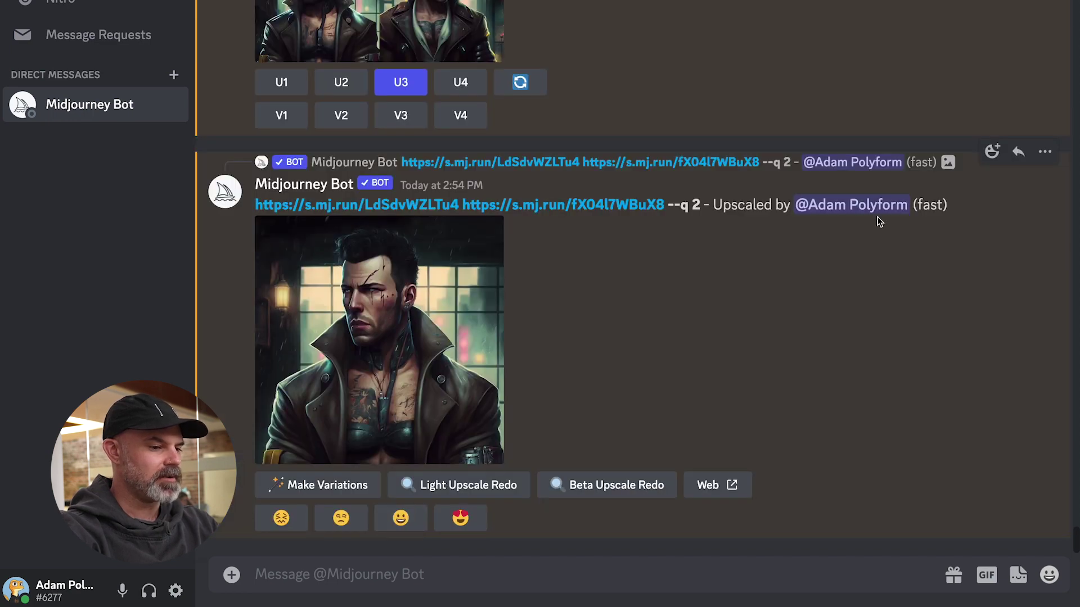
React with an envelope to get job details, then select seed 517489068 from the reply.
left_click(994, 153)
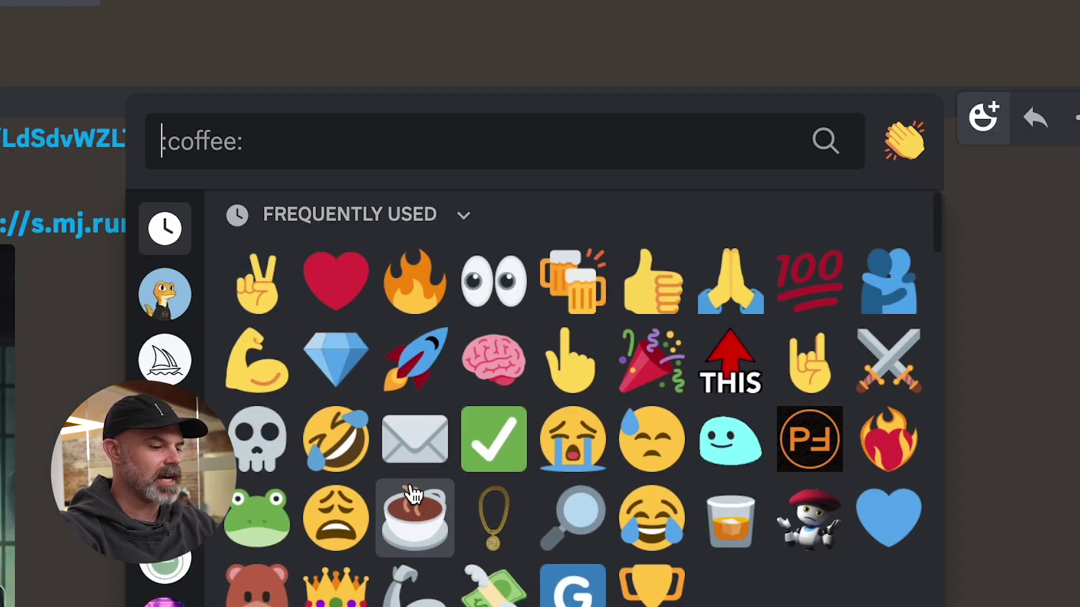
left_click(411, 456)
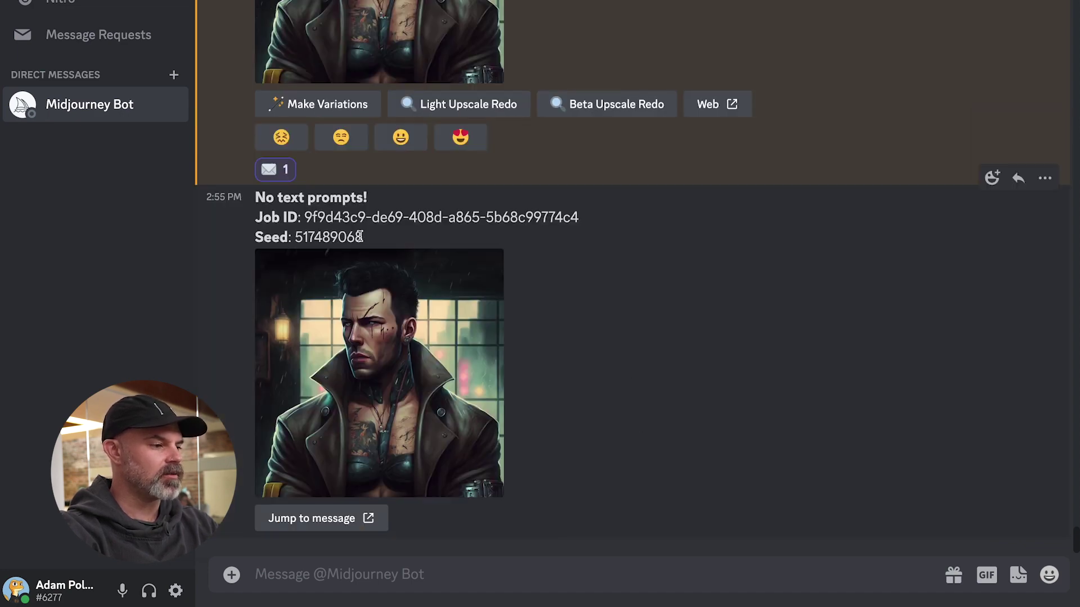
double_click(333, 237)
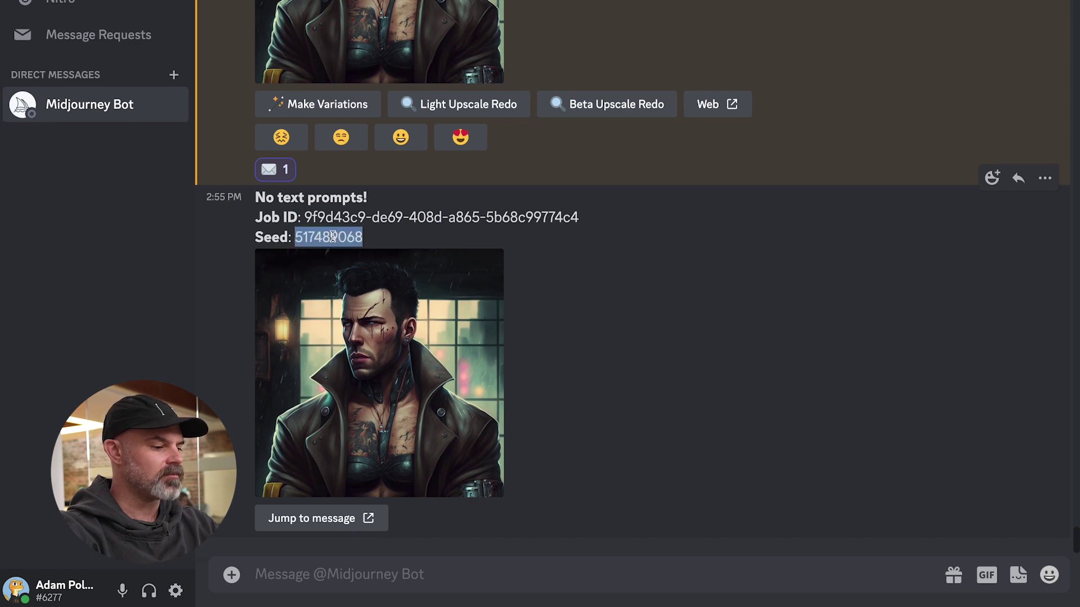
left_click(313, 574)
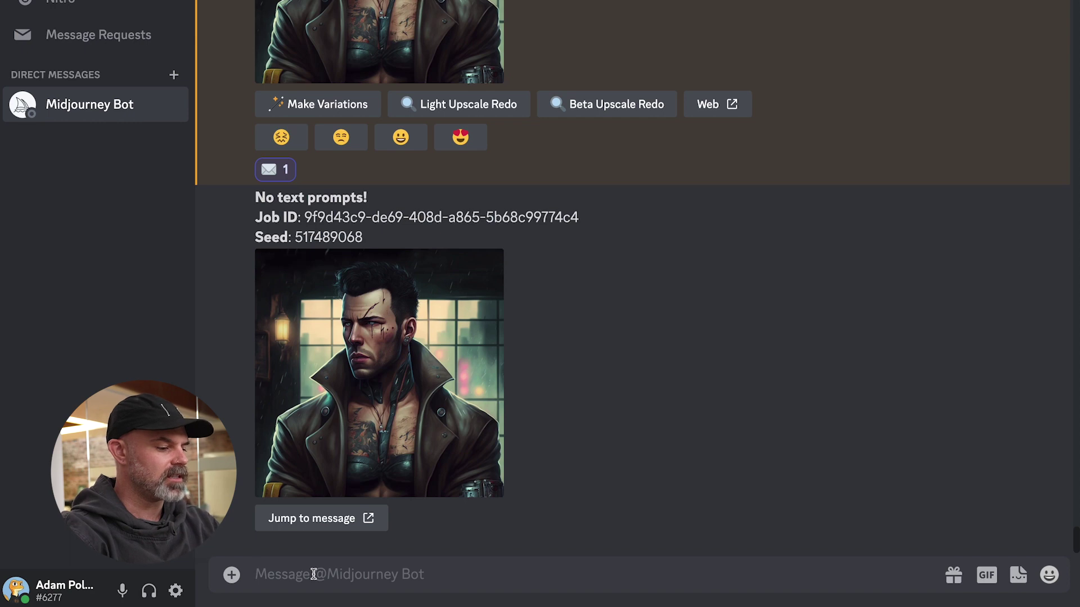
Submit /imagine 'Cyberpunk man with robotic augmentations --seed 517489068'.
type("/")
key("Return")
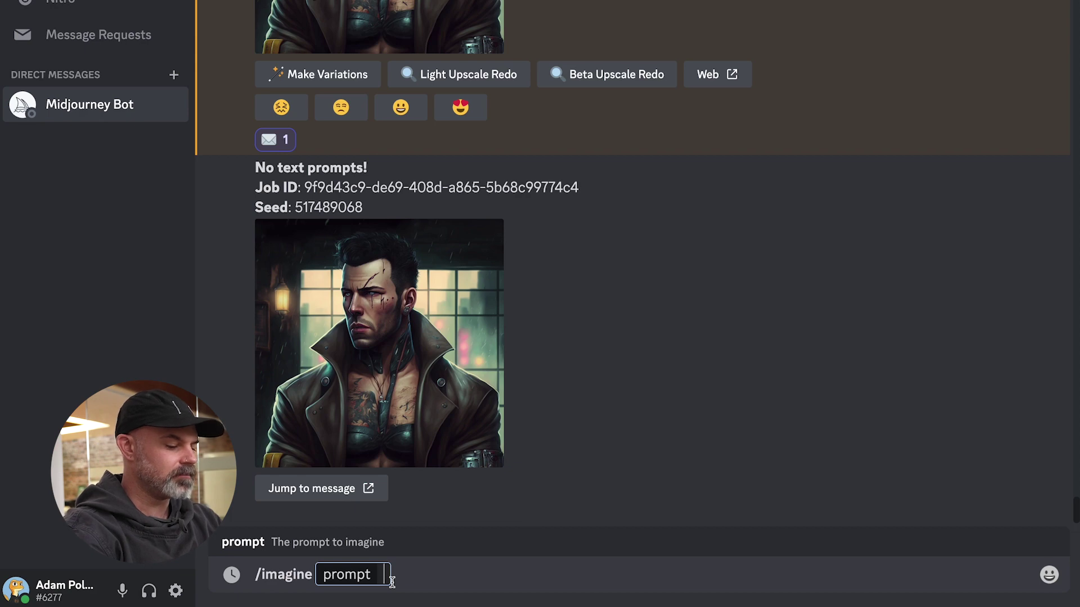
type("Cyberpu")
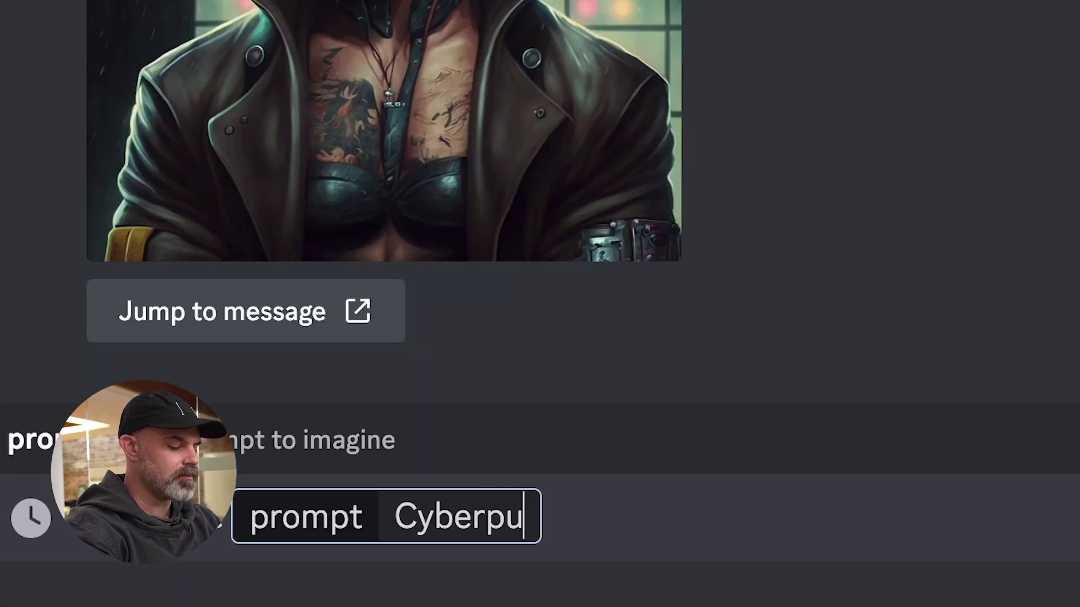
type("nk man with ")
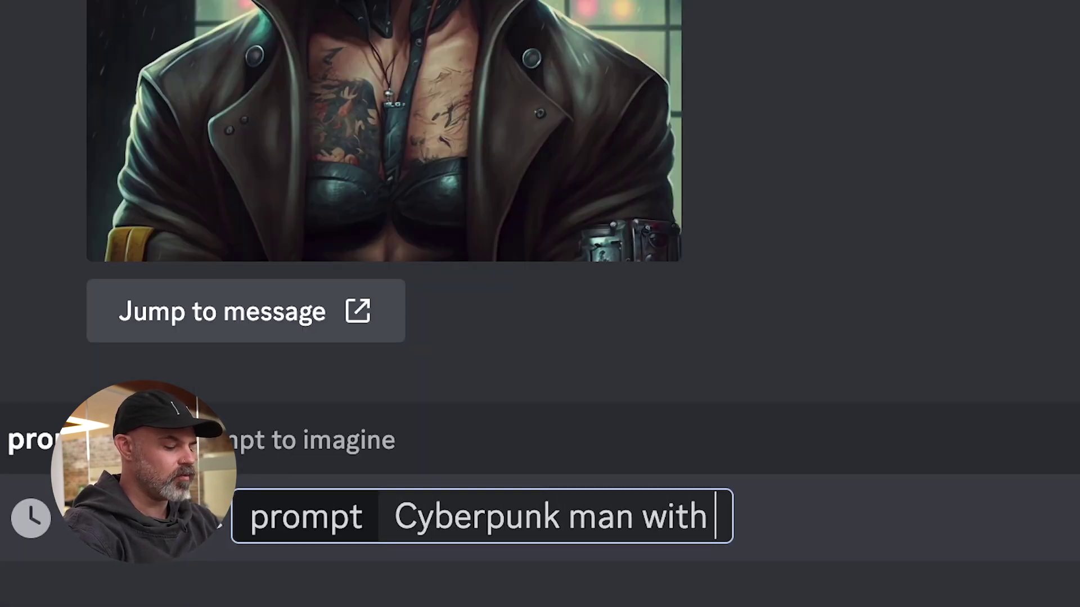
type("ro")
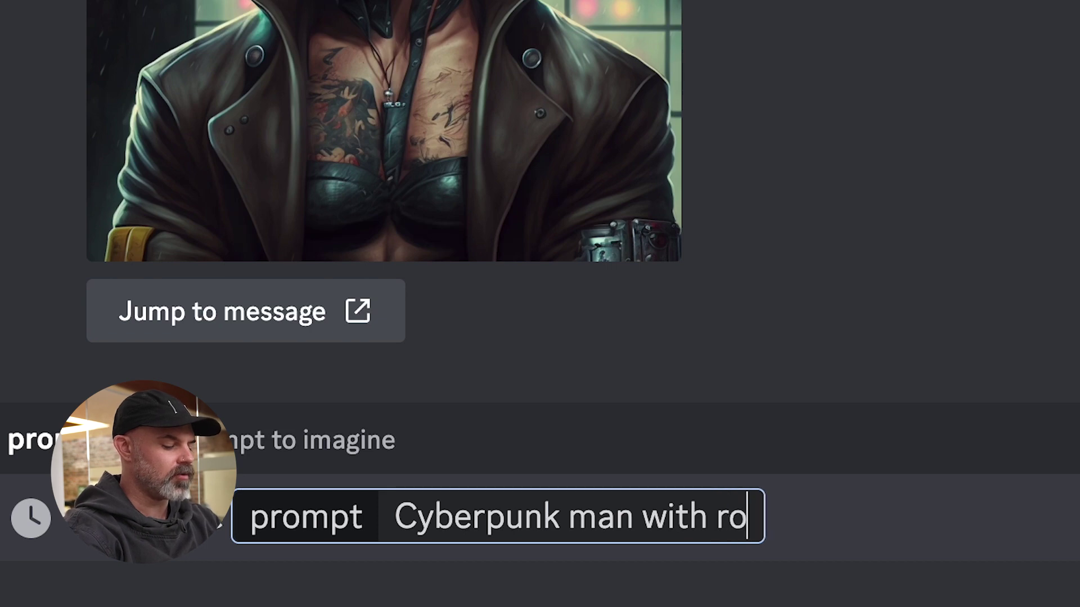
type("botic ")
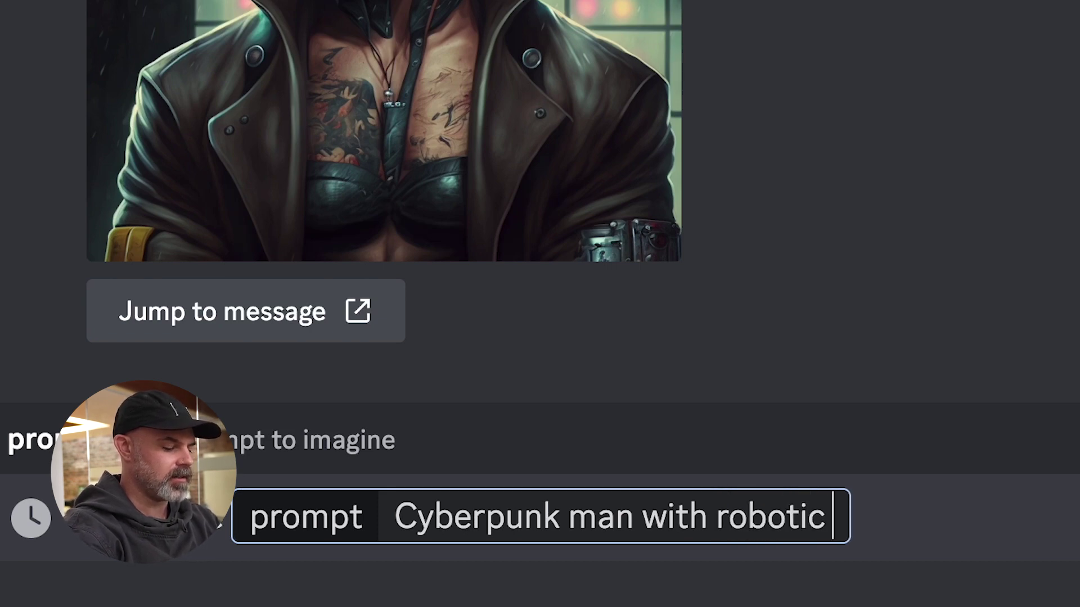
type("augment")
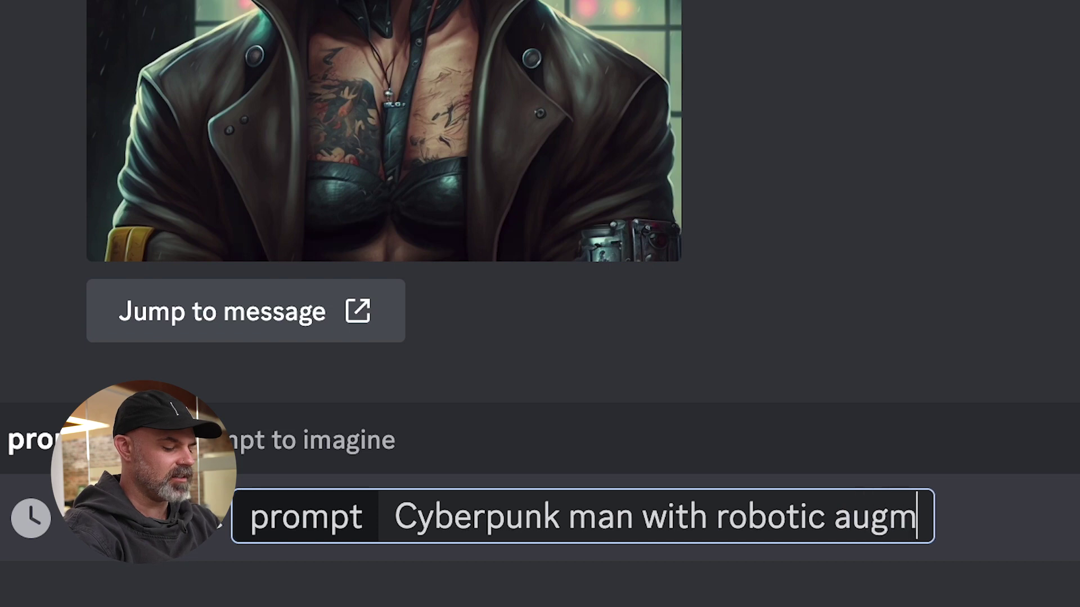
type("ations")
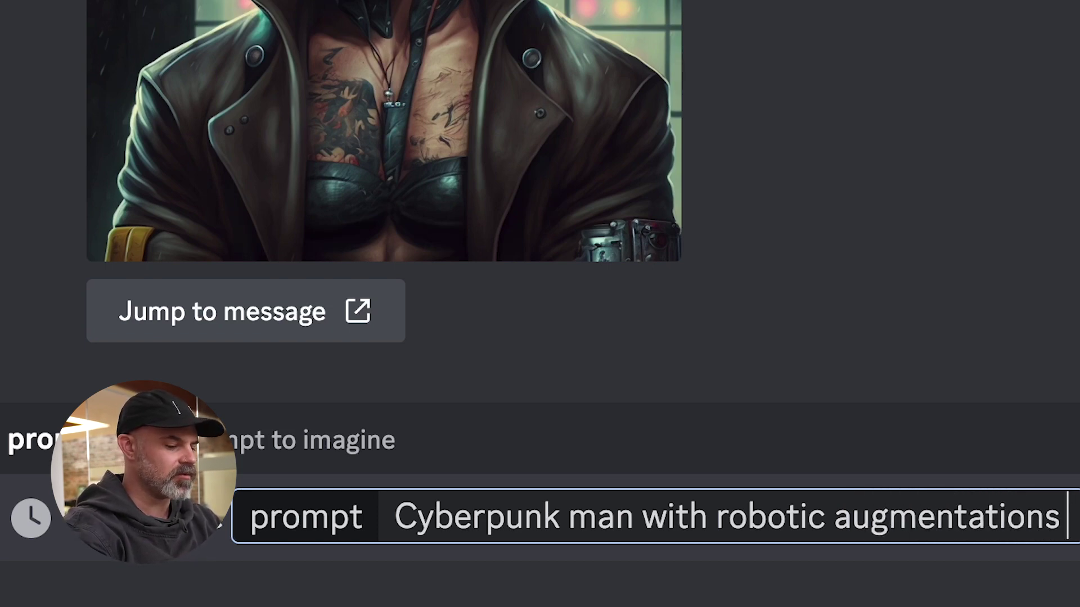
type("--seed")
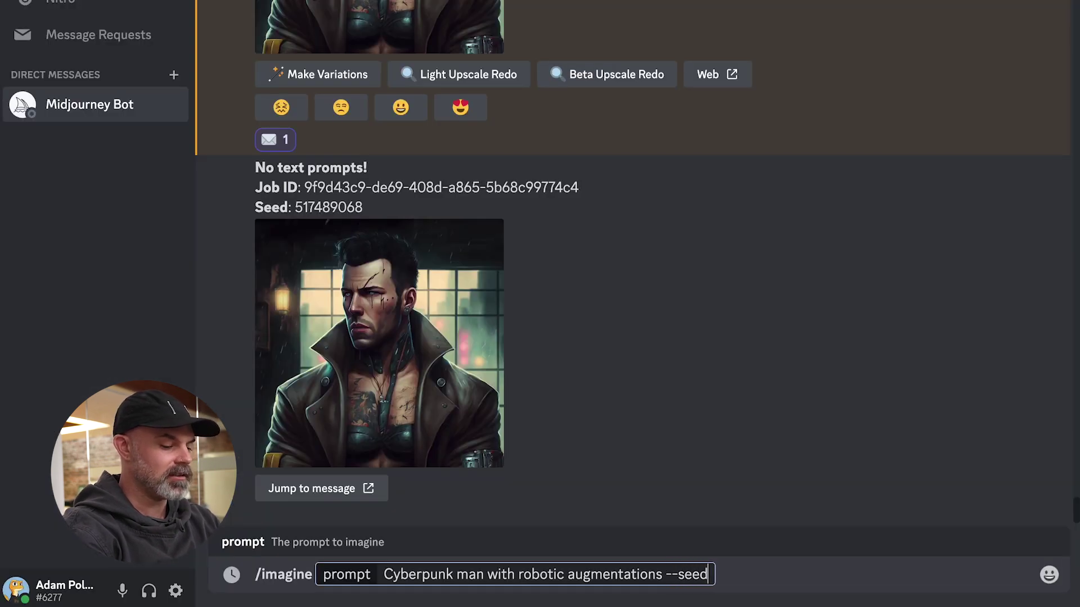
type("517489068")
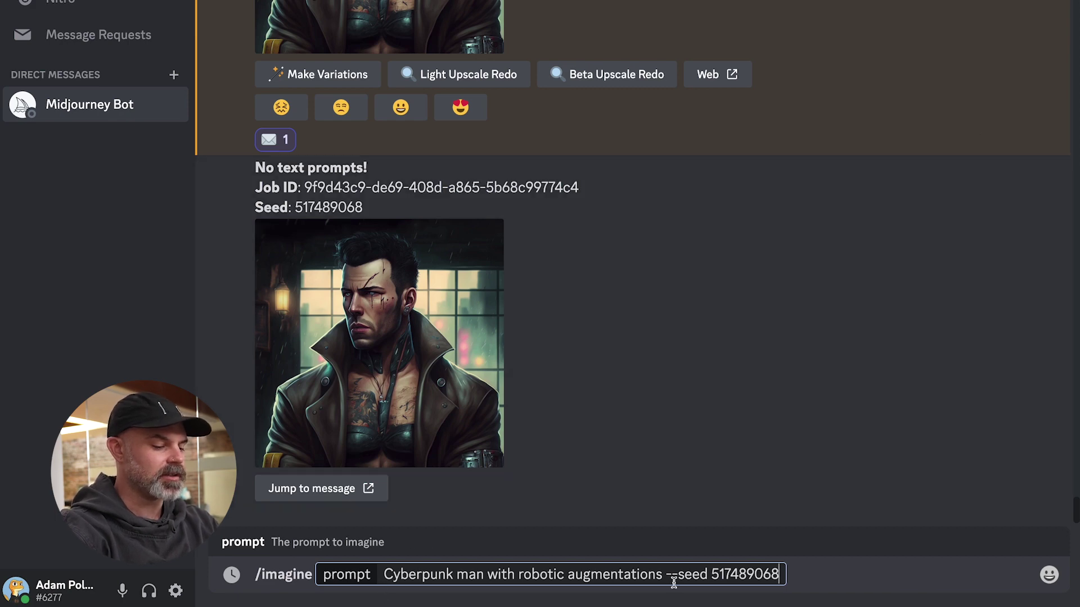
key("Return")
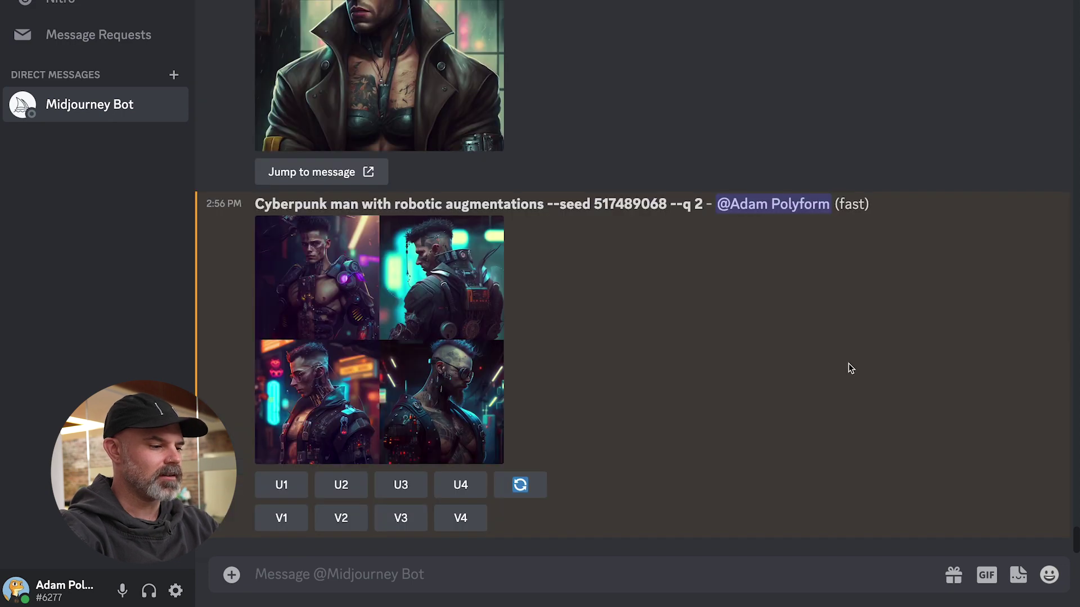
Enlarge the seeded 'Cyberpunk man with robotic augmentations' grid for a closer look.
left_click(417, 346)
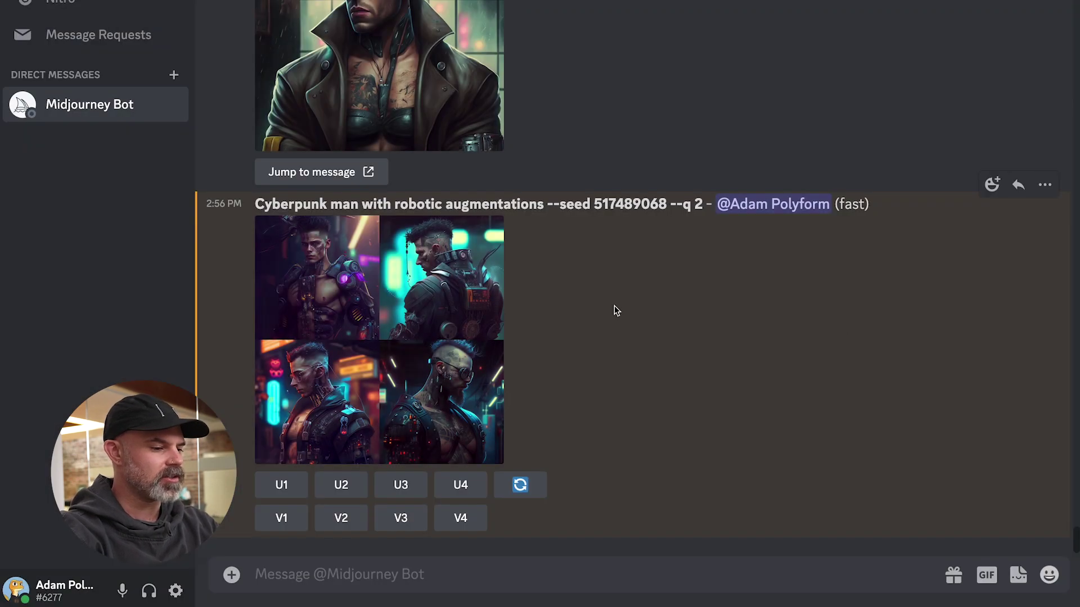
Select the Ben.png portrait's URL in the browser and return to Discord.
scroll(614, 310, "up", 4)
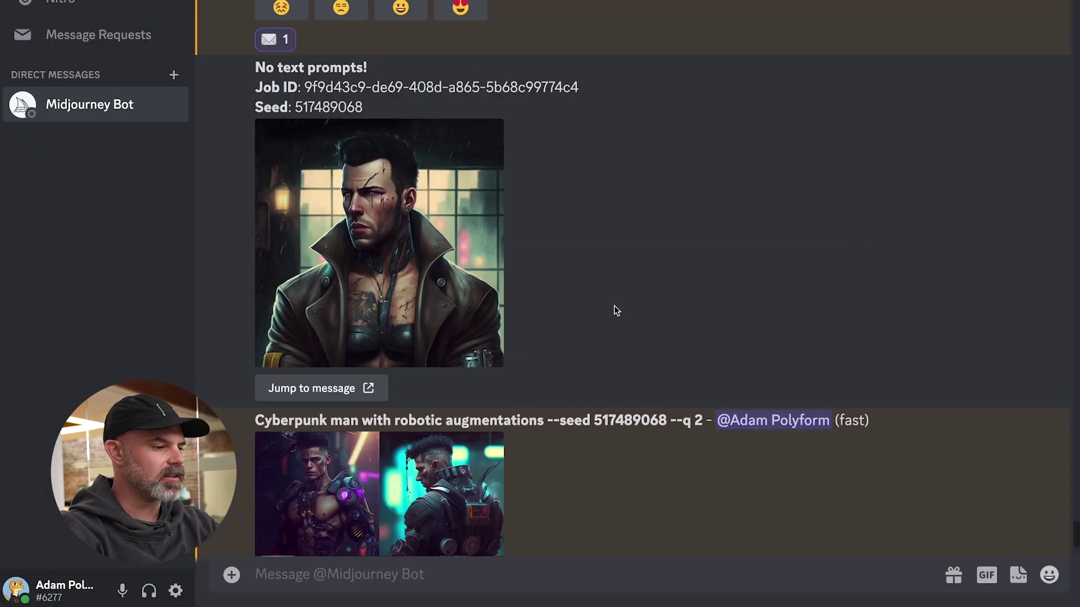
scroll(614, 305, "up", 3)
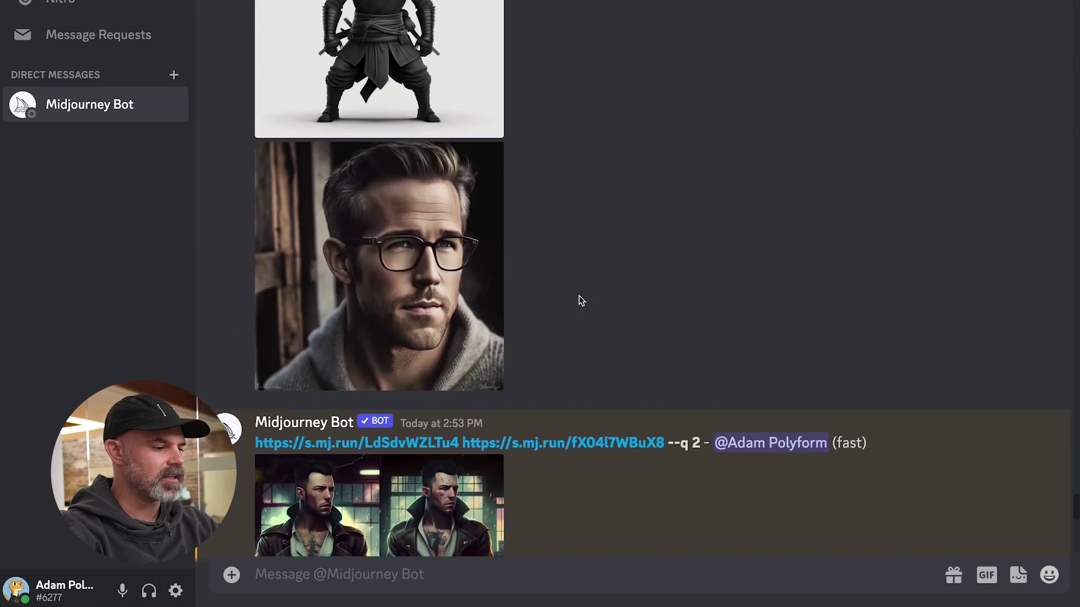
scroll(579, 300, "up", 12)
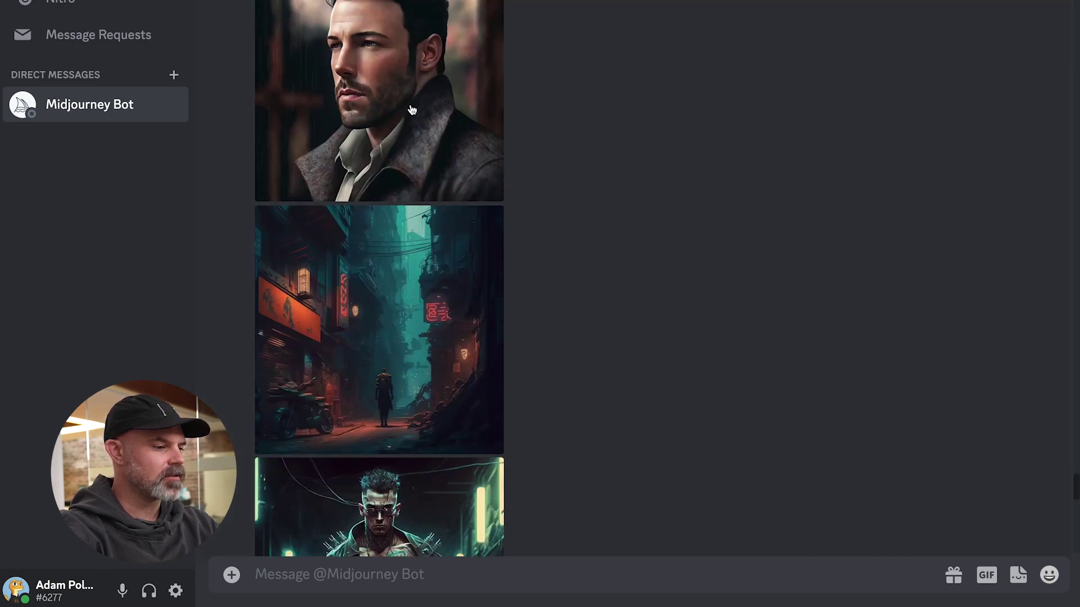
left_click(412, 110)
left_click(306, 508)
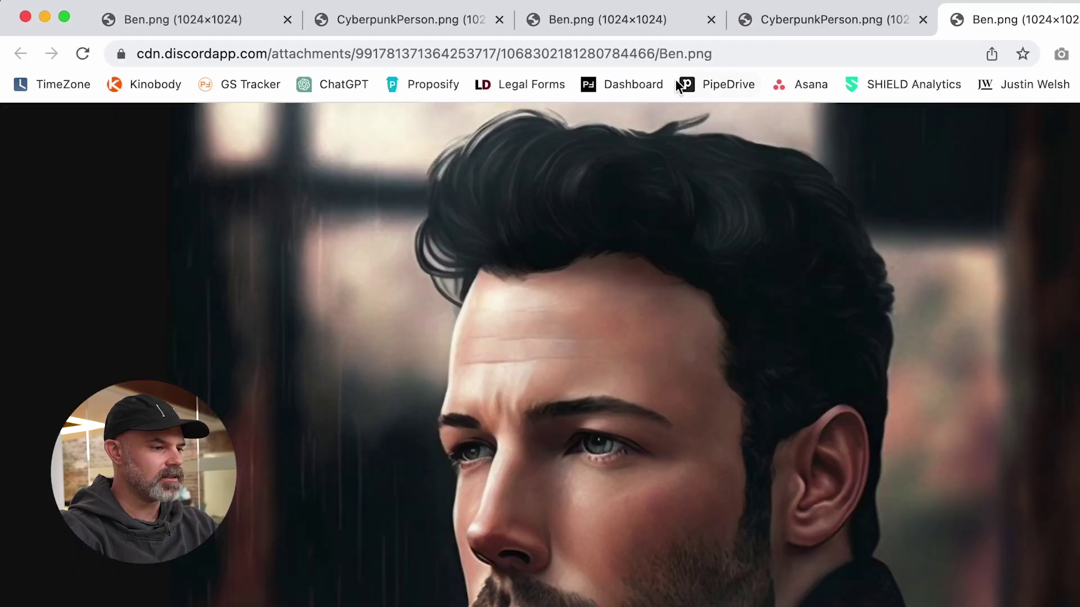
left_click(673, 60)
key("super+c")
key("super+Tab")
key("Escape")
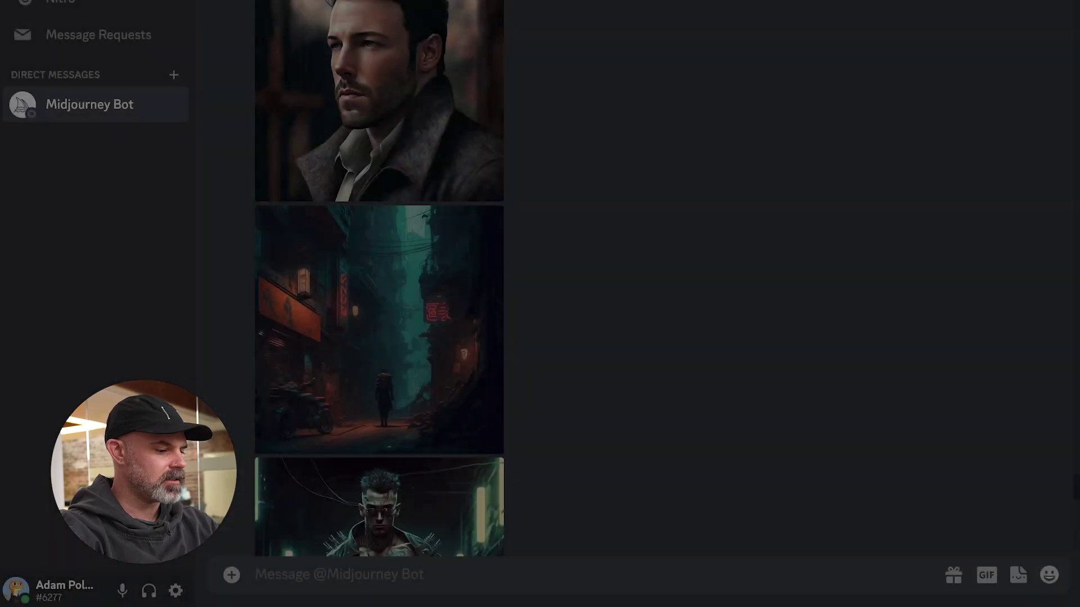
scroll(563, 338, "down", 15)
Start a new /imagine prompt containing the Ben.png image link.
left_click(281, 573)
type("/")
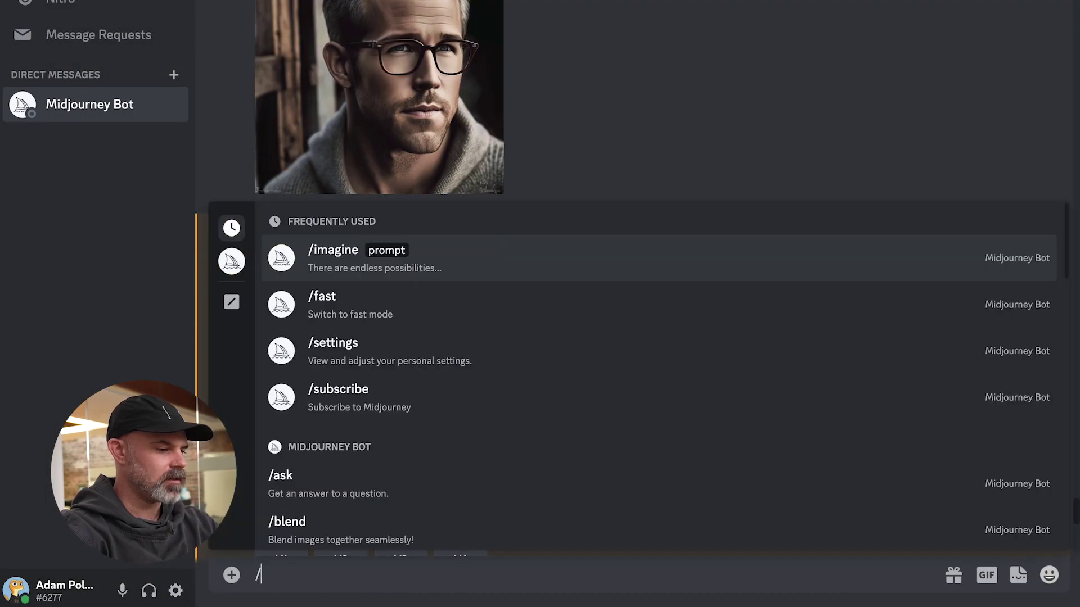
key("Return")
key("super+v")
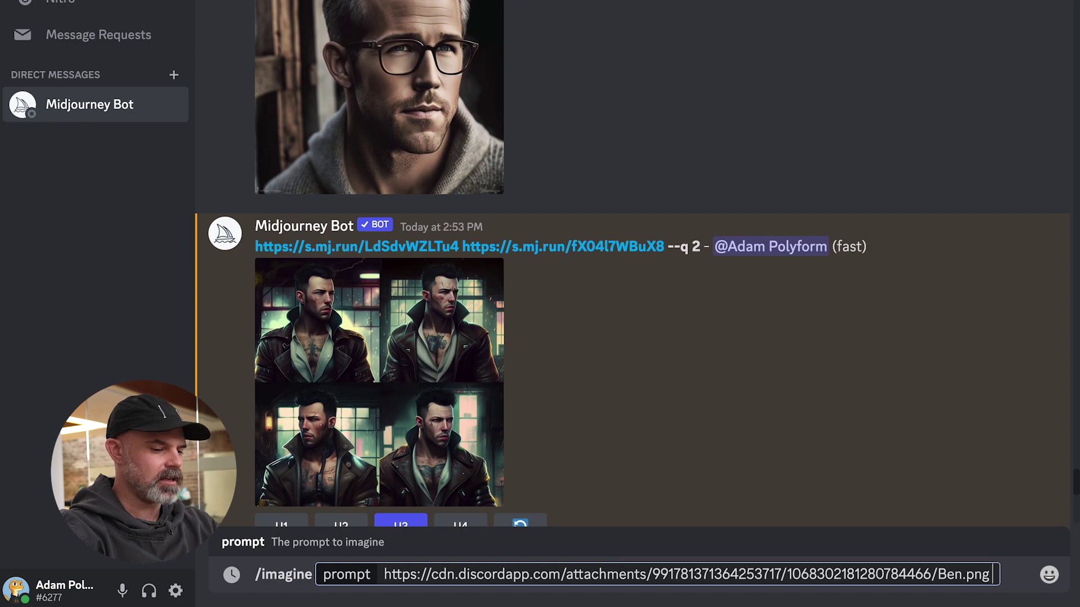
Copy the CyberpunkPerson.png URL from the browser and paste it after the Ben.png link.
scroll(706, 218, "up", 5)
scroll(506, 225, "up", 10)
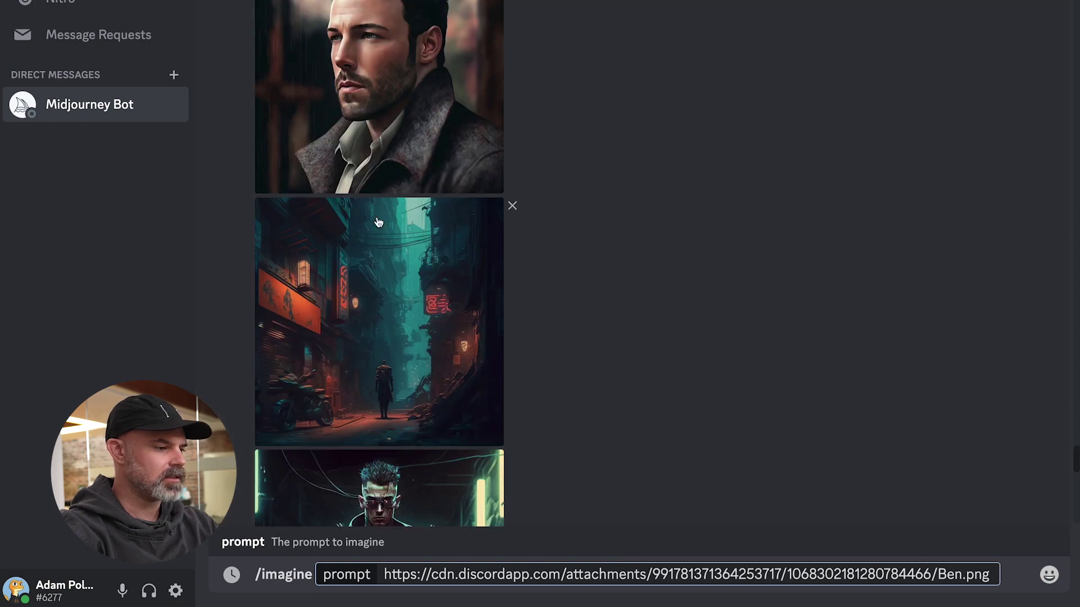
scroll(394, 337, "down", 5)
left_click(387, 329)
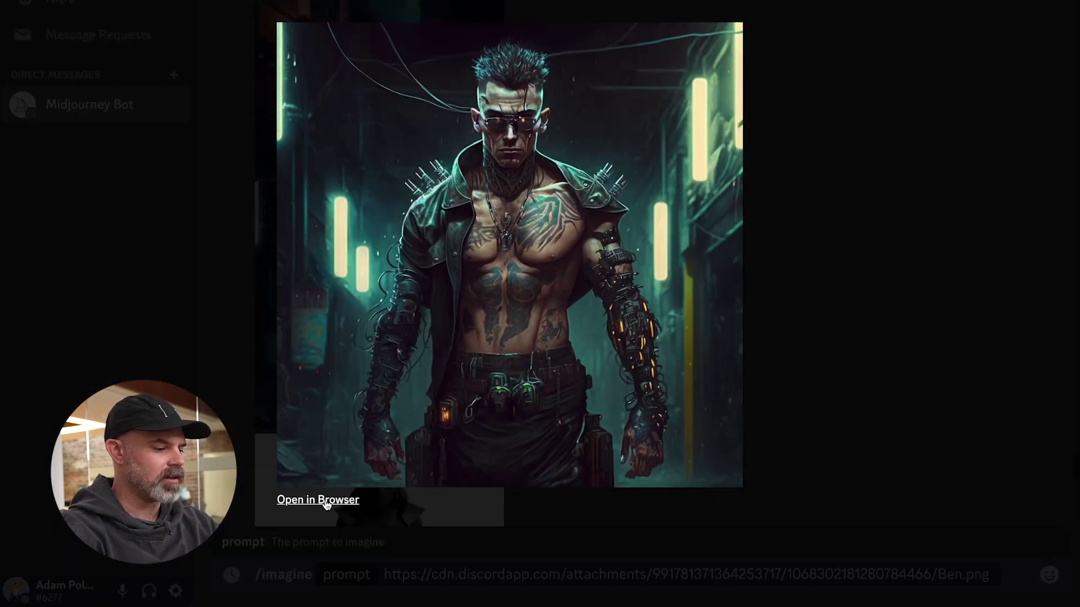
left_click(325, 501)
left_click(456, 61)
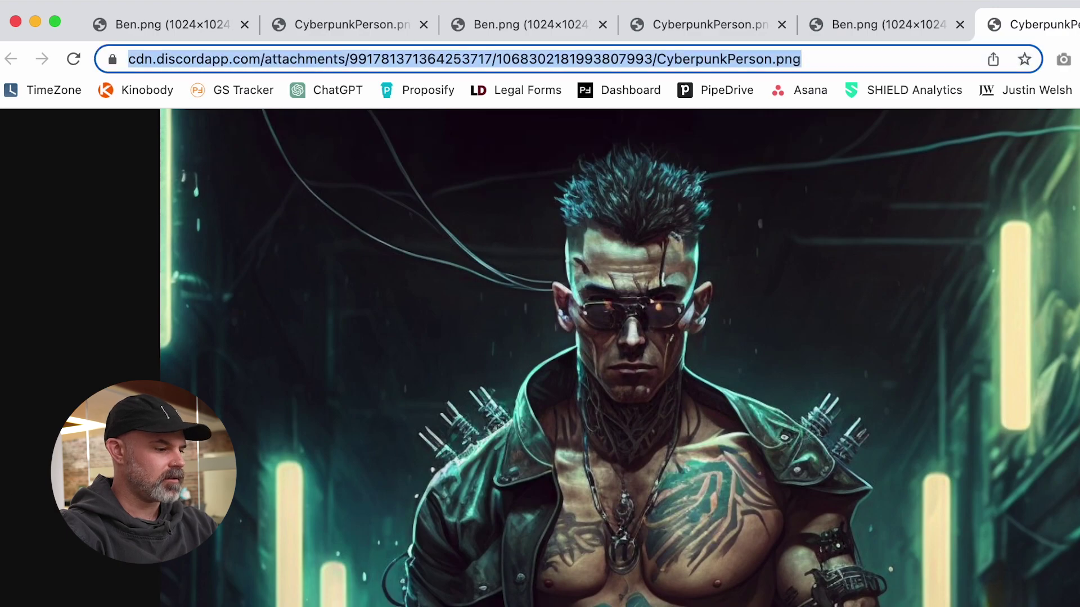
key("super+c")
key("super+Tab")
left_click(1019, 486)
left_click(995, 578)
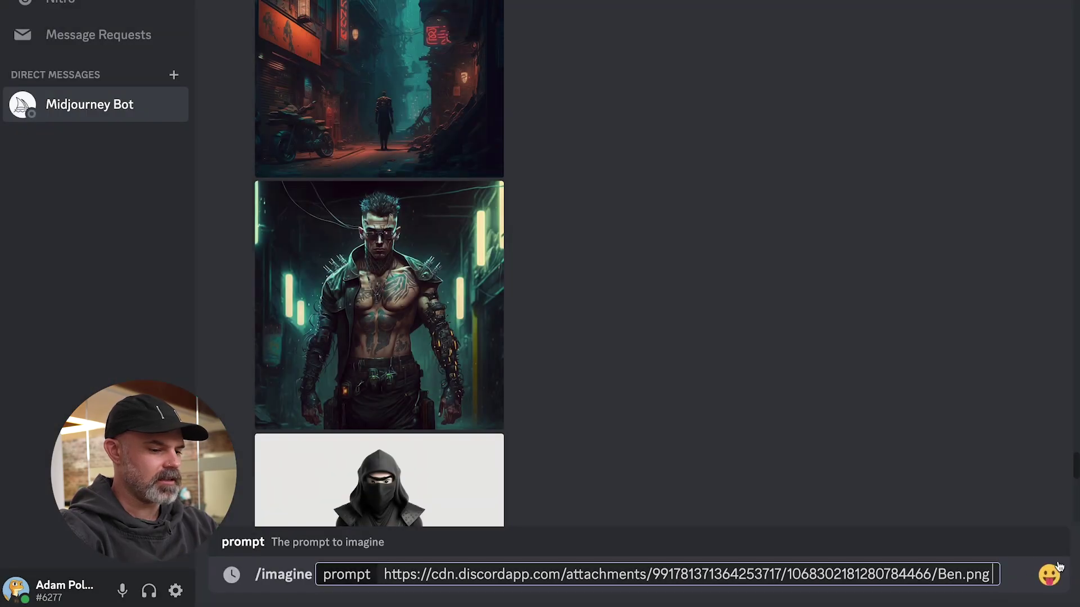
key("super+v")
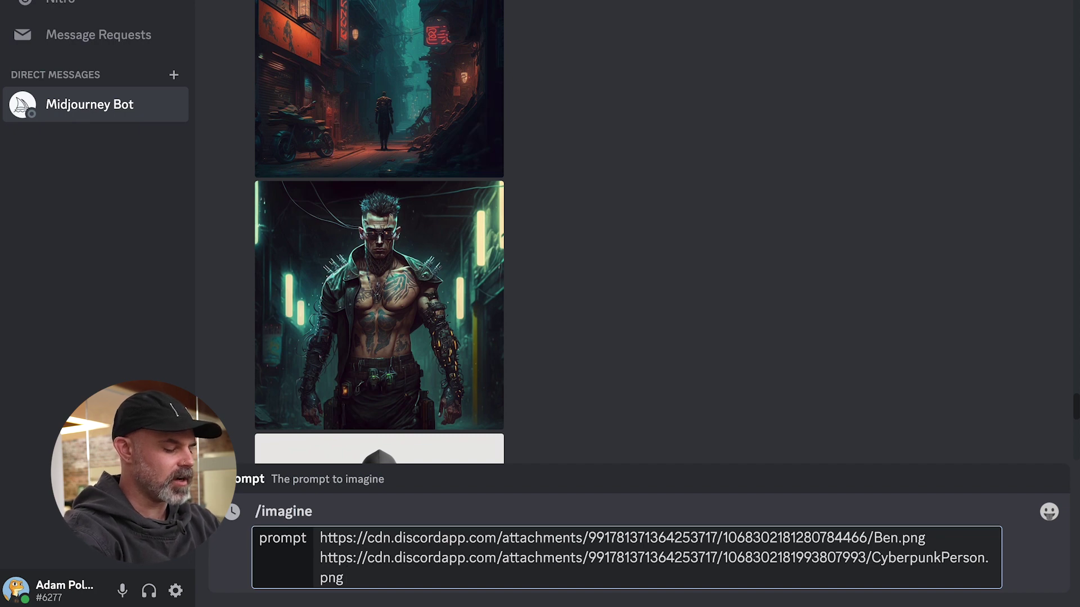
Add 'cyberpunk augmentation' after the two image links and submit the prompt.
type("cyber")
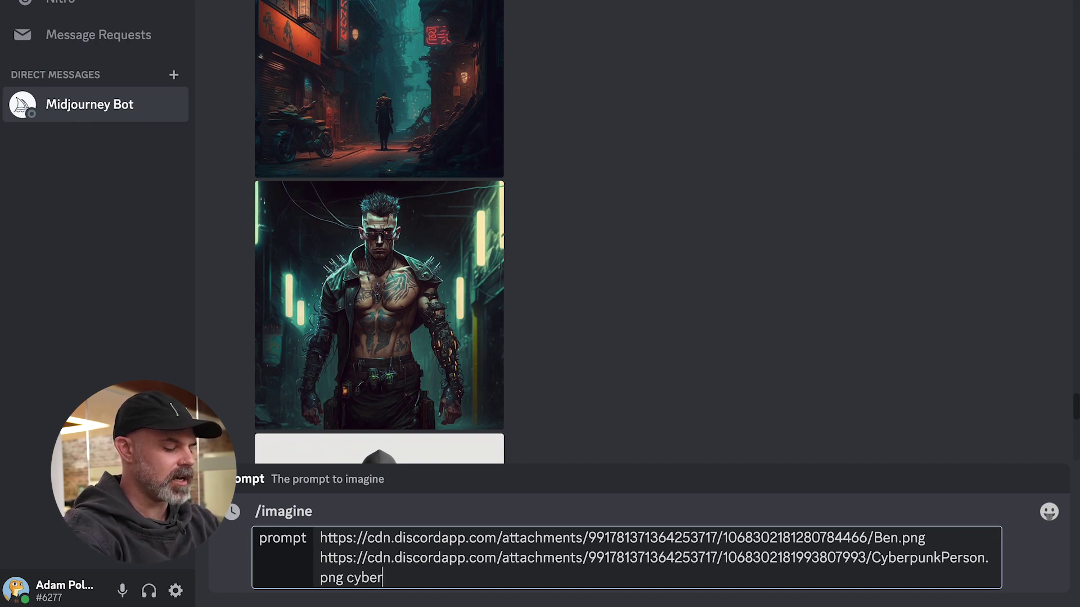
type("punk aug")
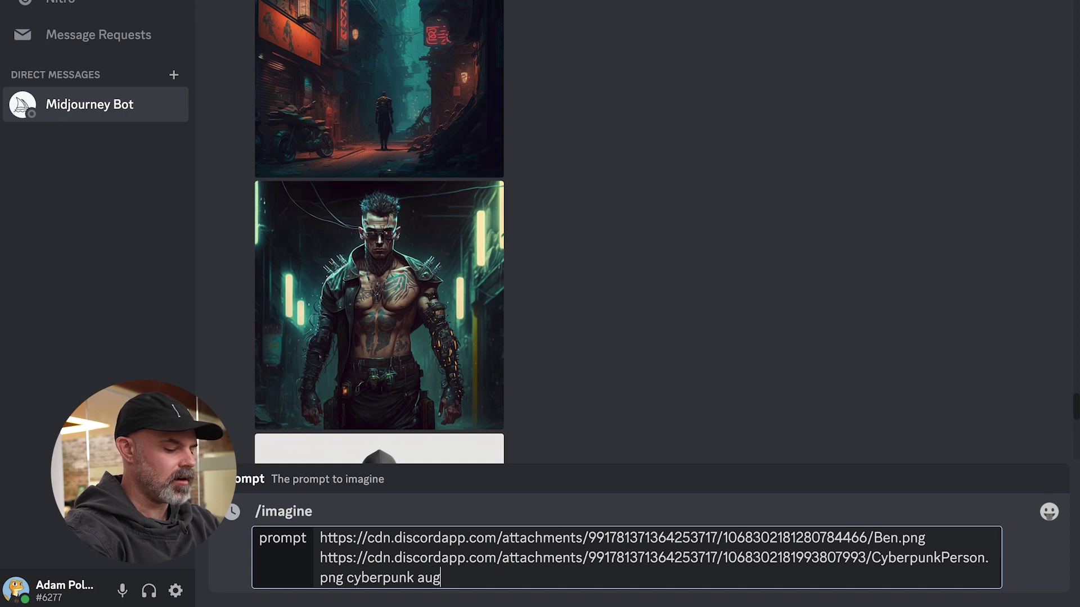
type("mentatio")
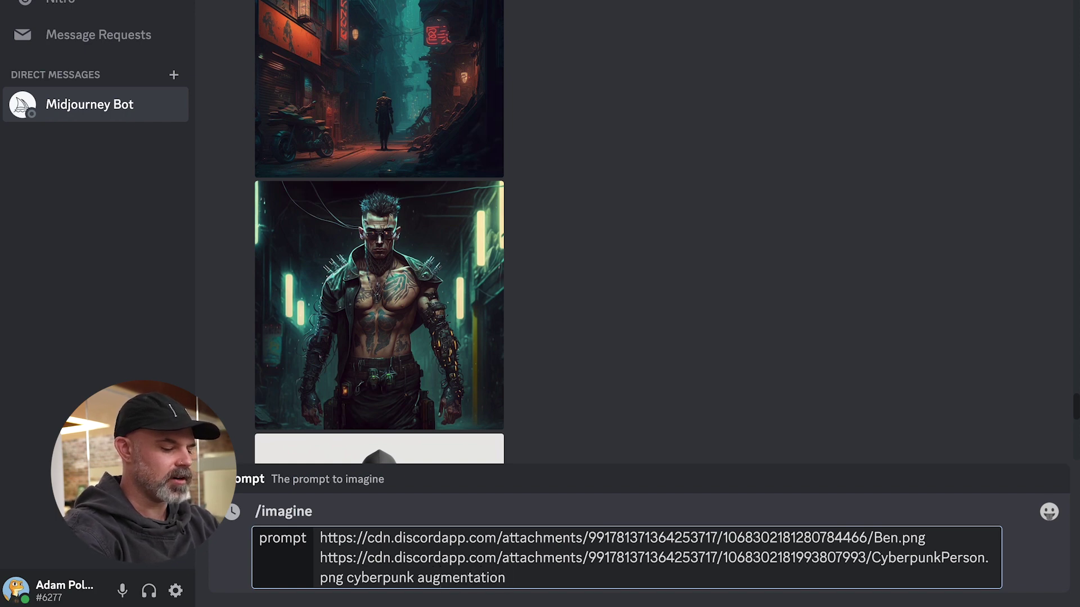
type("n")
key("Return")
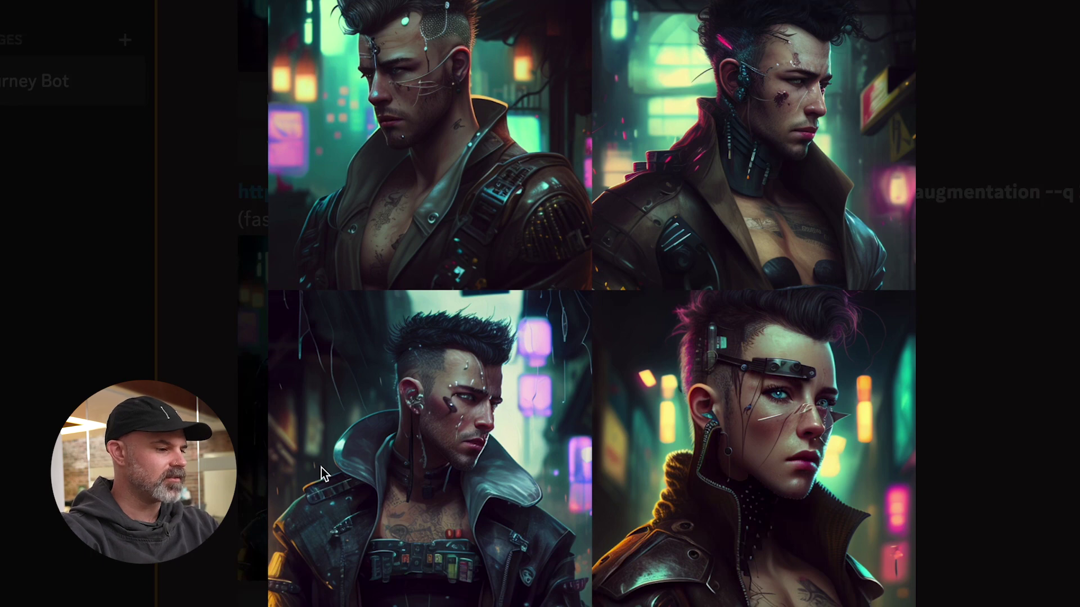
Close the enlarged grid of augmented cyberpunk men and scroll back up the chat.
left_click(1010, 379)
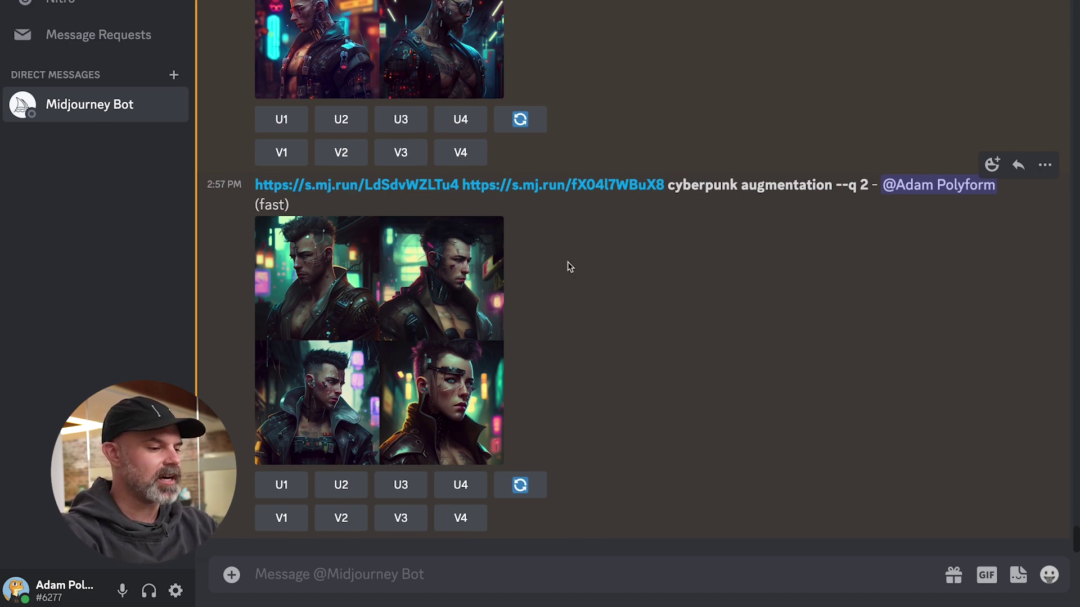
scroll(568, 262, "up", 2)
Scroll through the chat history to the earlier uploaded Ninja and portrait source images.
scroll(568, 265, "down", 2)
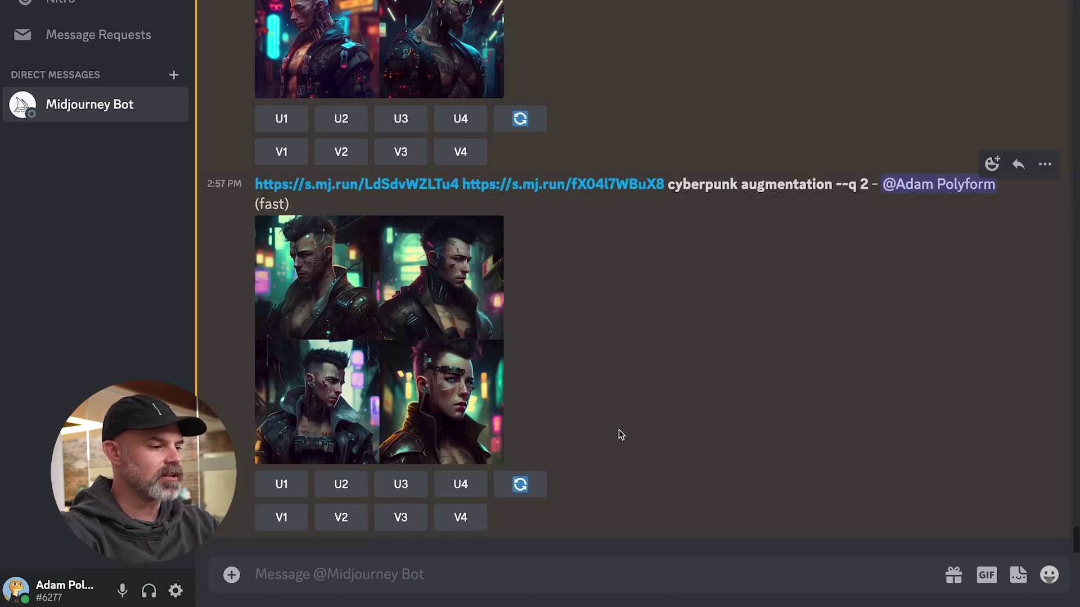
scroll(618, 430, "up", 1)
scroll(619, 430, "down", 1)
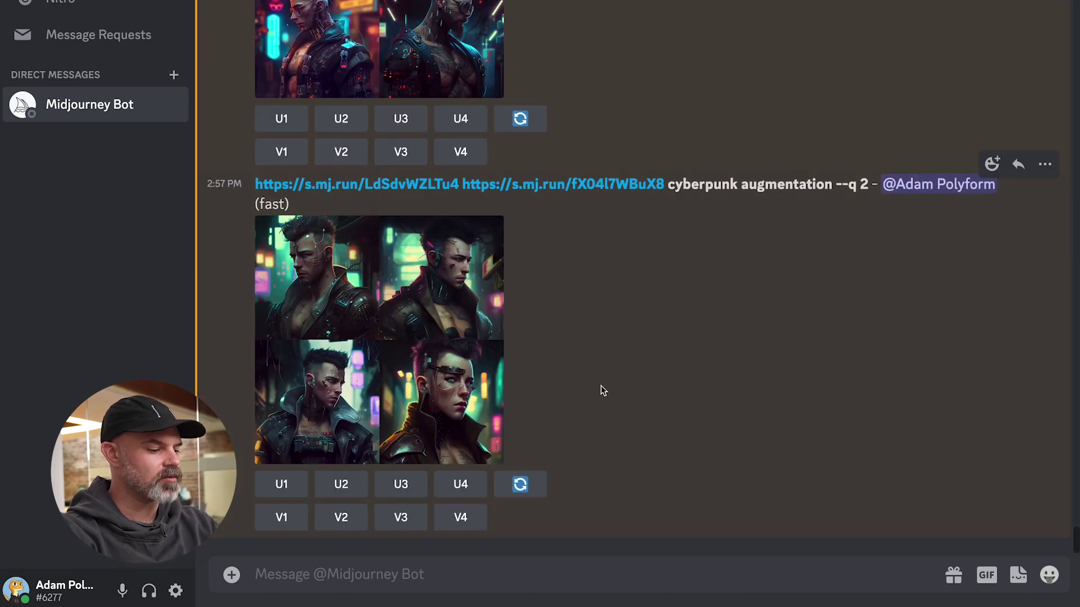
scroll(601, 386, "up", 15)
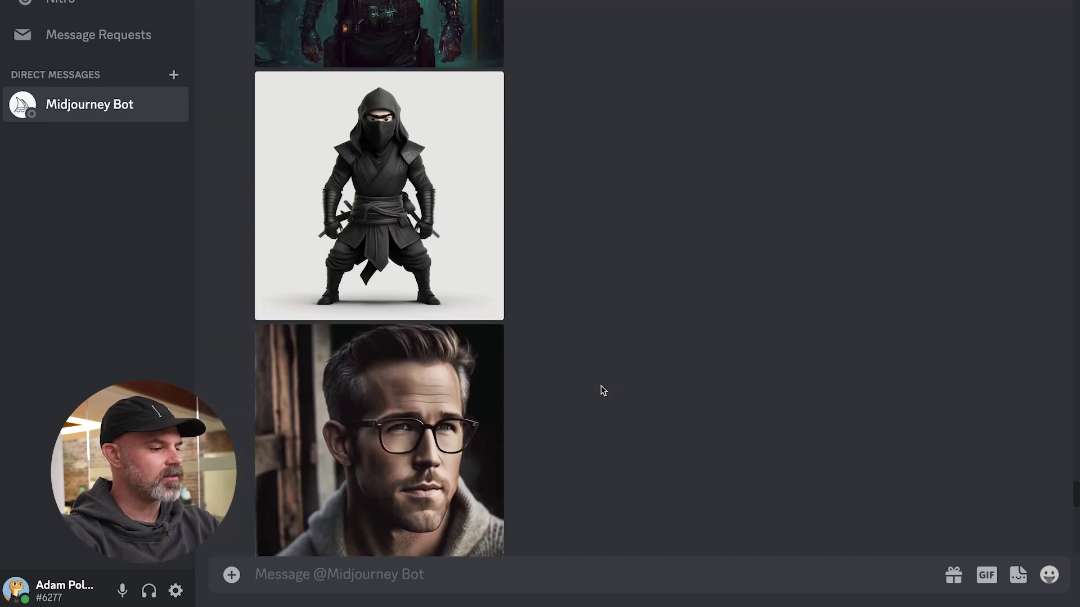
scroll(600, 386, "up", 3)
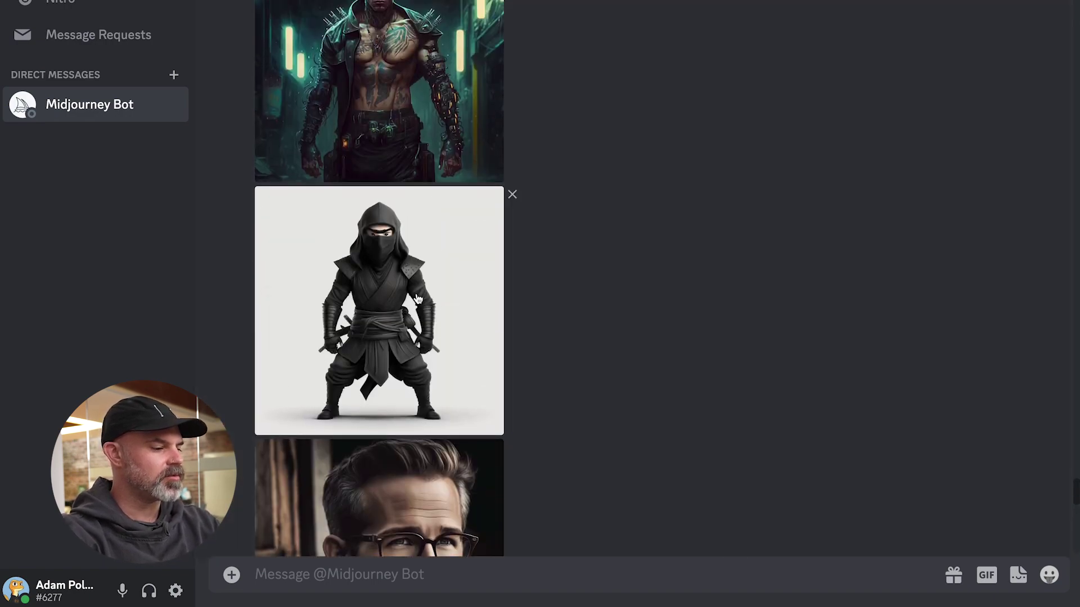
Open the CyberpunkCity.png alley image in Chrome and copy its address.
scroll(417, 299, "up", 12)
scroll(387, 298, "down", 5)
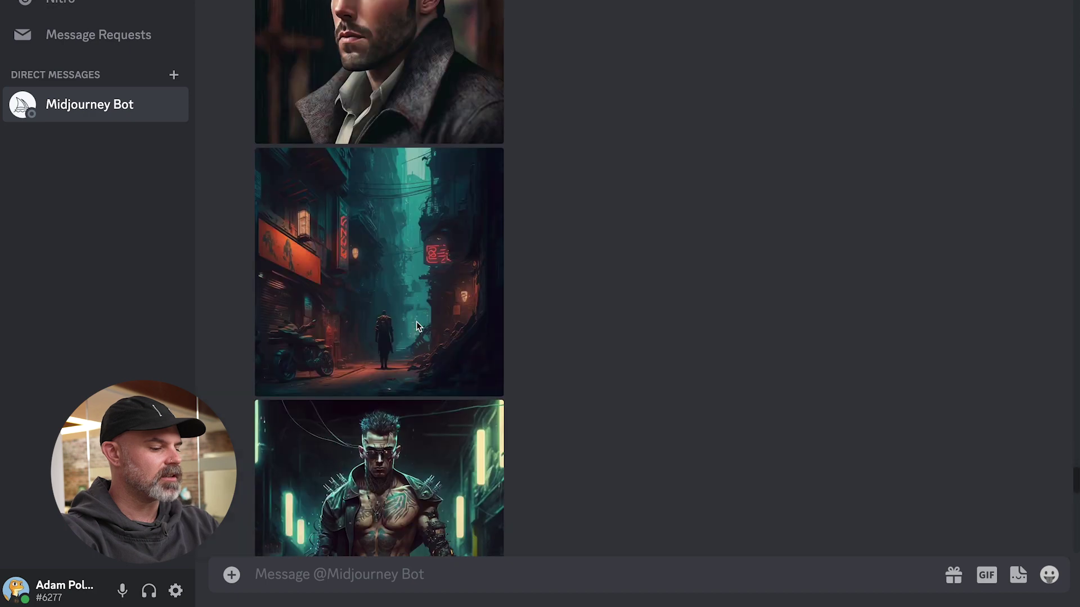
left_click(386, 295)
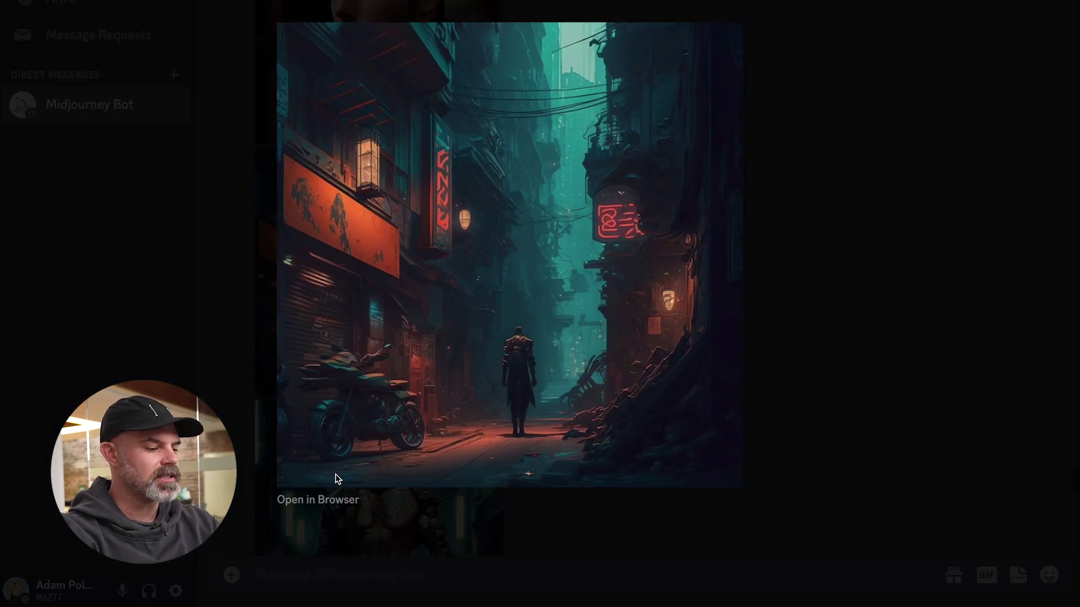
left_click(325, 502)
key("super+l")
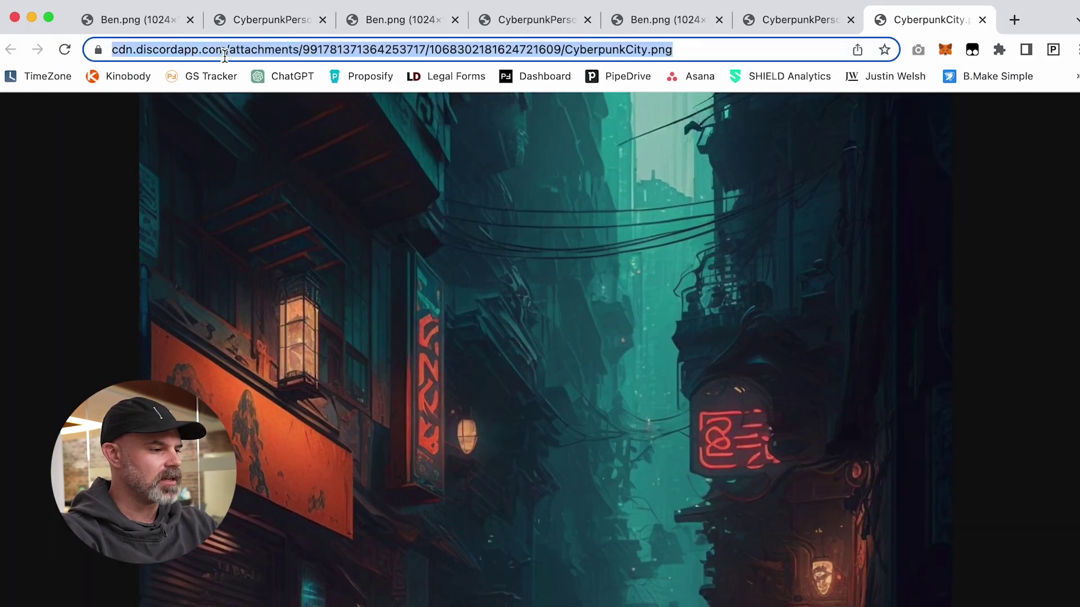
Return to Discord, close the enlarged alley image and focus the message box.
key("super+Tab")
key("Escape")
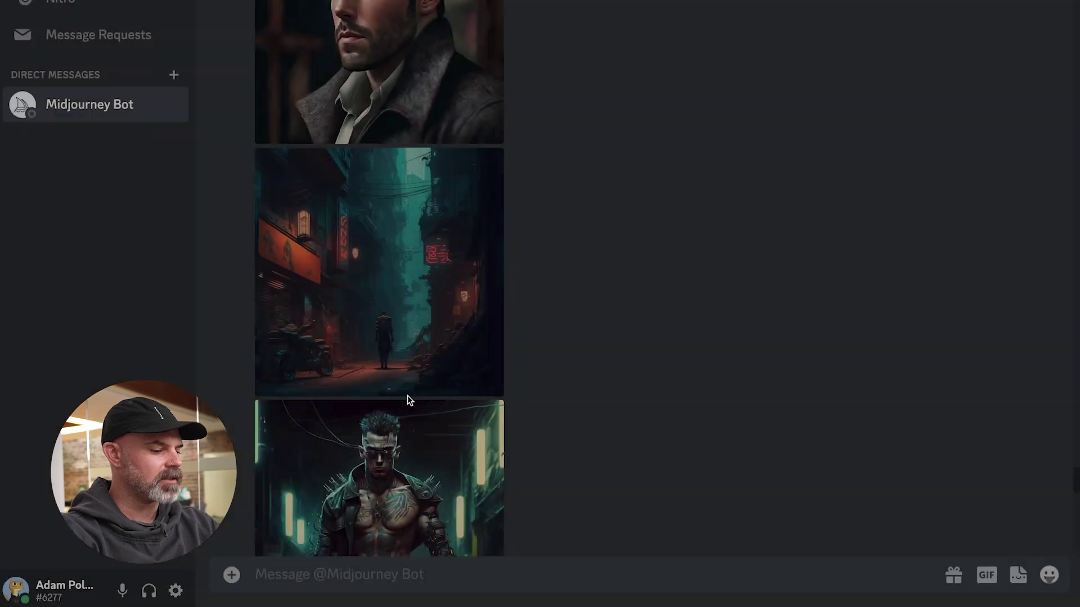
left_click(333, 574)
Start an /imagine prompt containing the pasted CyberpunkCity.png link.
type("/")
key("Return")
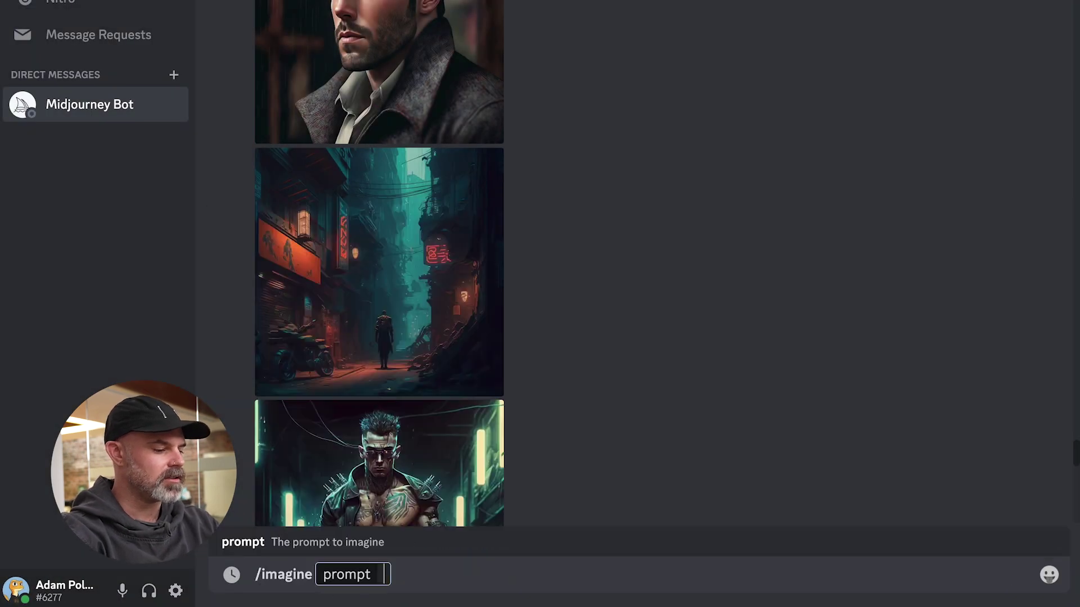
key("super+v")
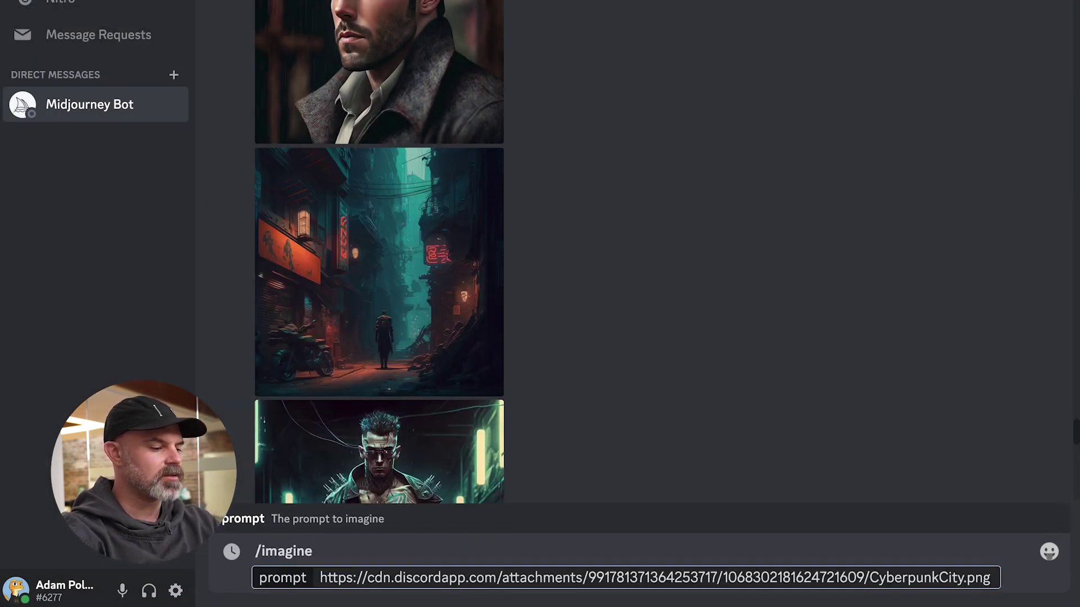
Copy the Ninja.png link from Chrome, append it after the city link, and send the prompt.
scroll(507, 460, "down", 10)
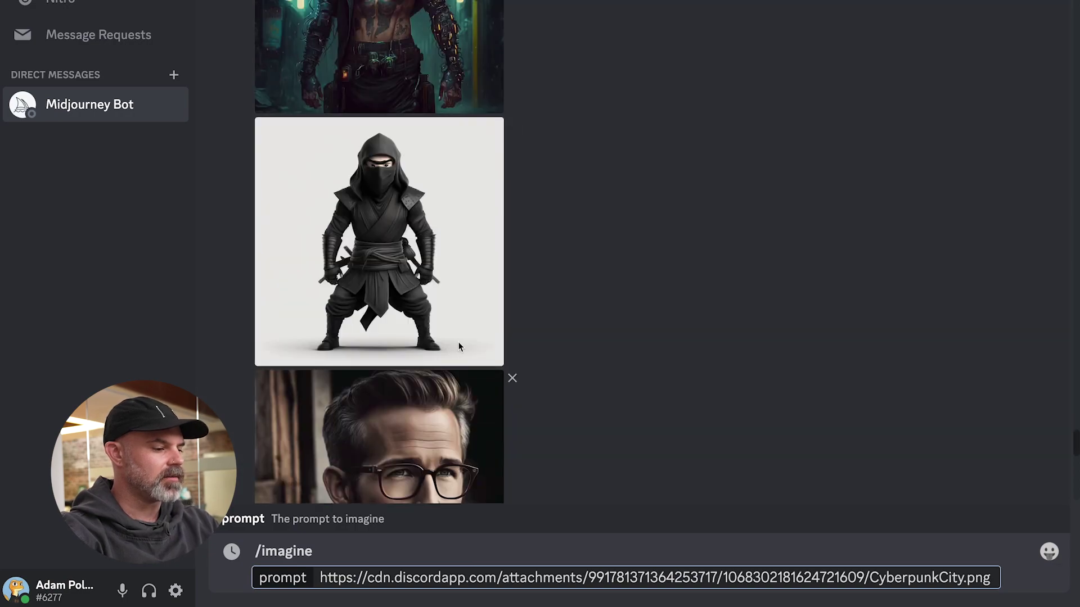
left_click(398, 239)
left_click(315, 499)
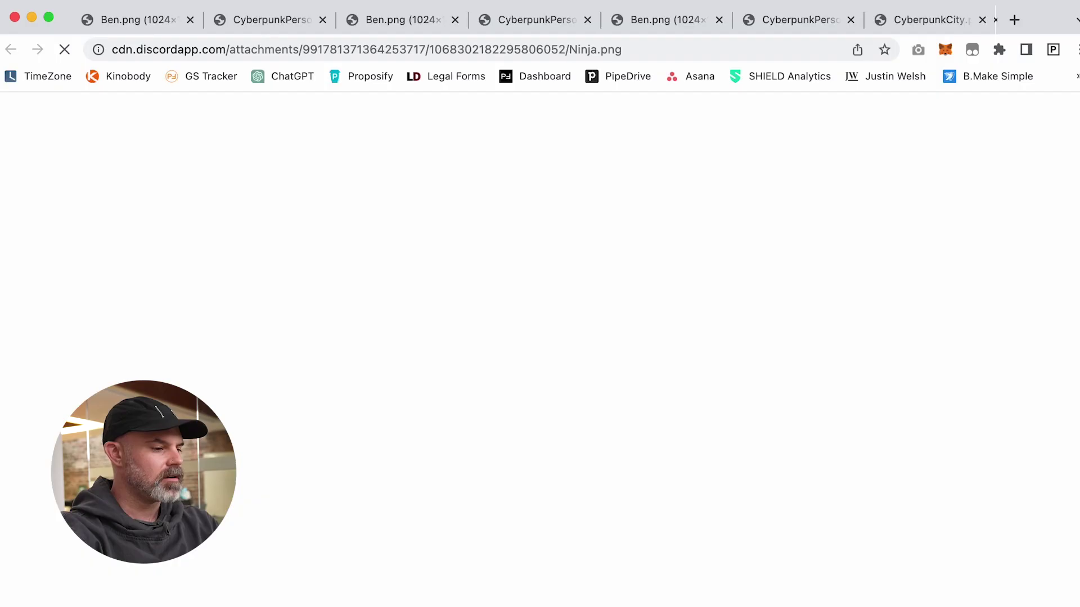
left_click(303, 45)
key("ctrl+c")
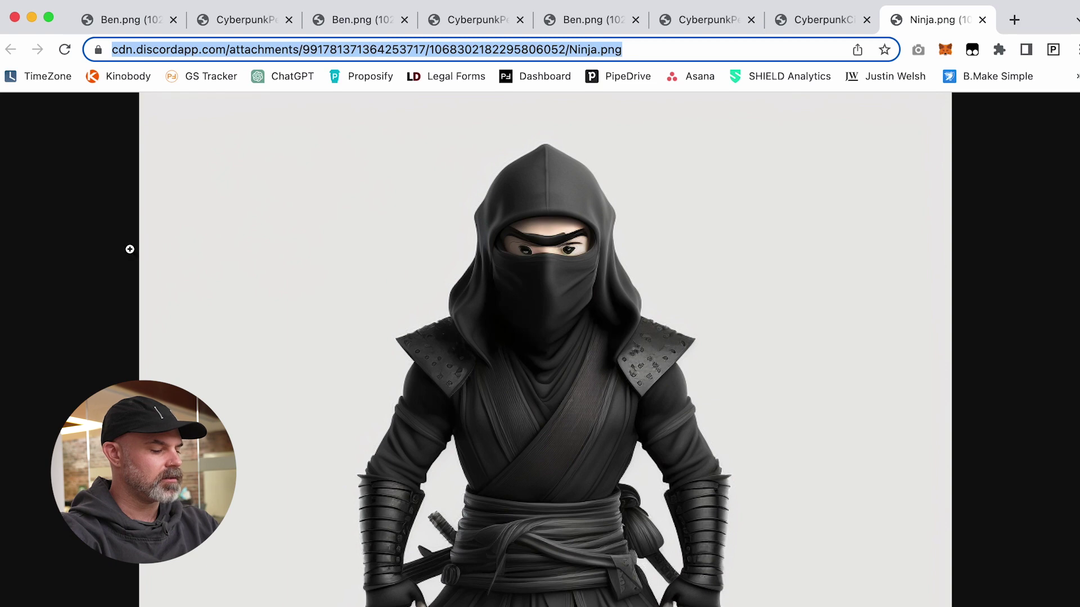
key("super+Tab")
key("Escape")
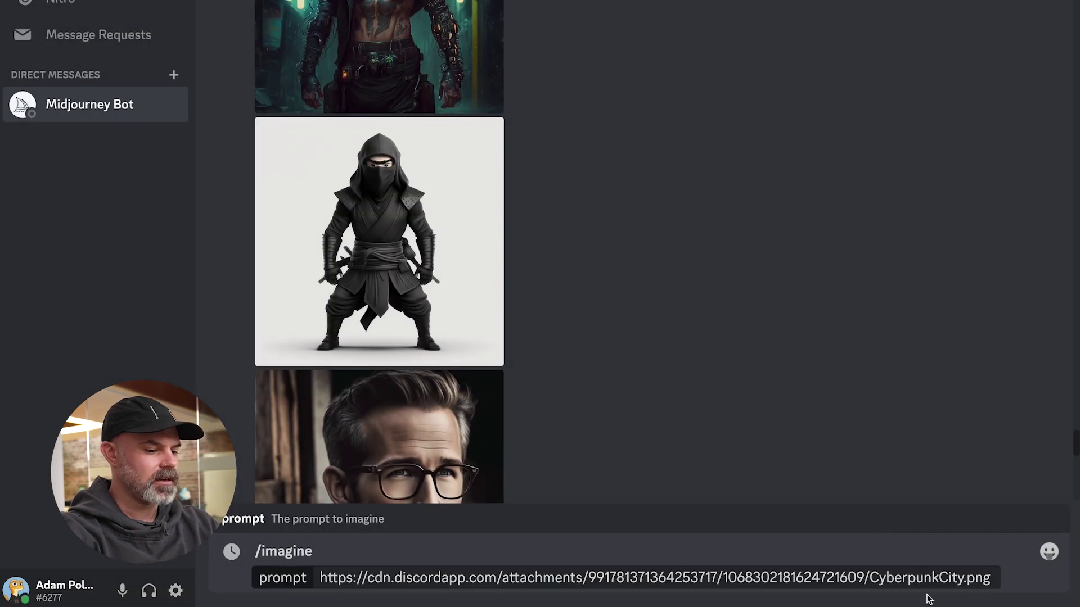
key("ctrl+v")
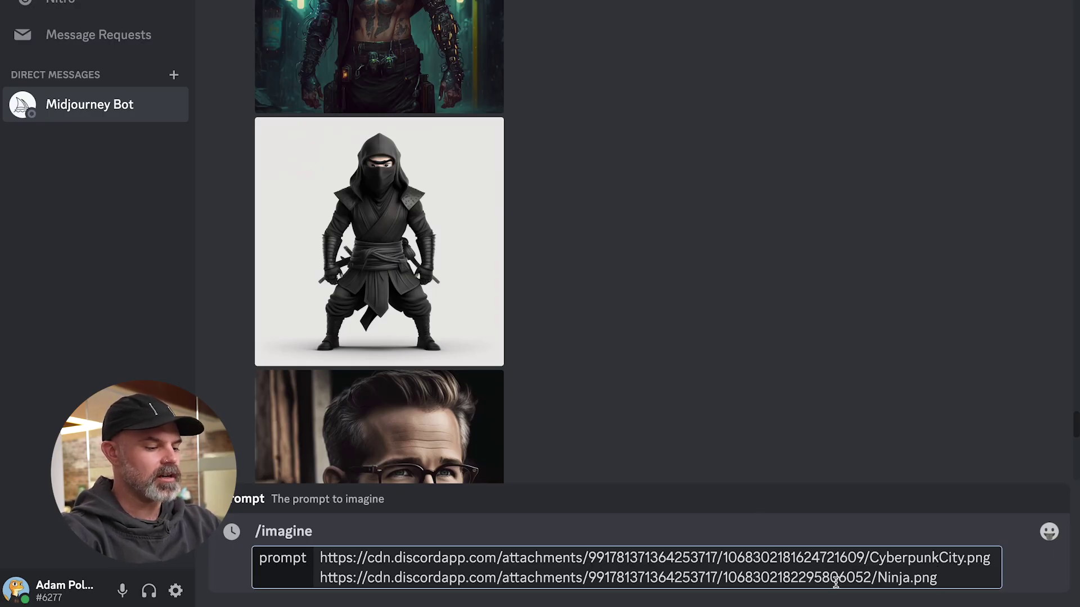
key("Return")
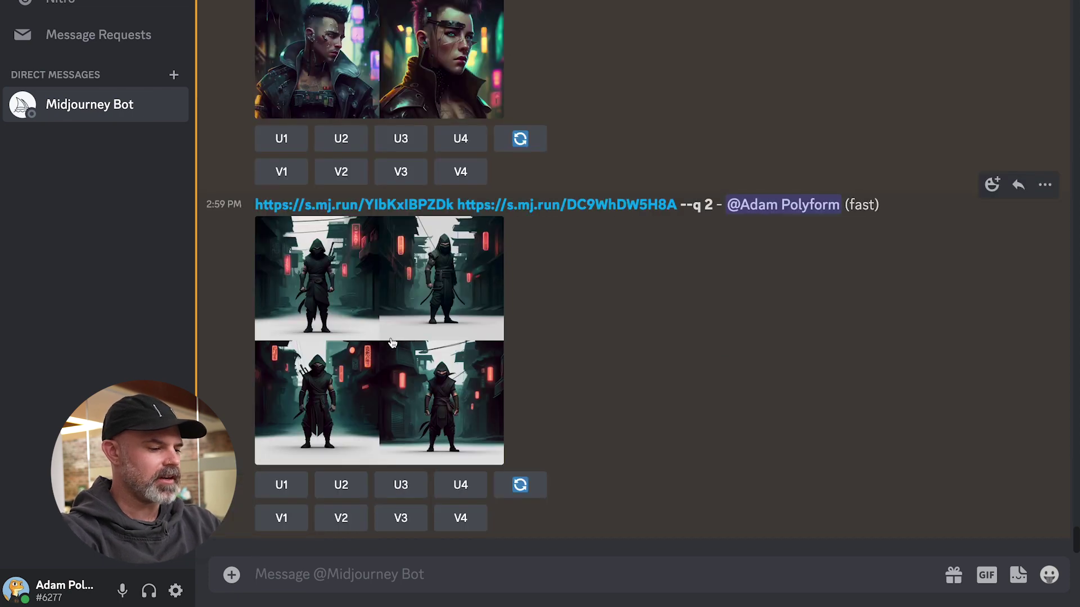
Compare the finished hooded-ninja grid with the enlarged cyberpunk alley source image.
left_click(392, 343)
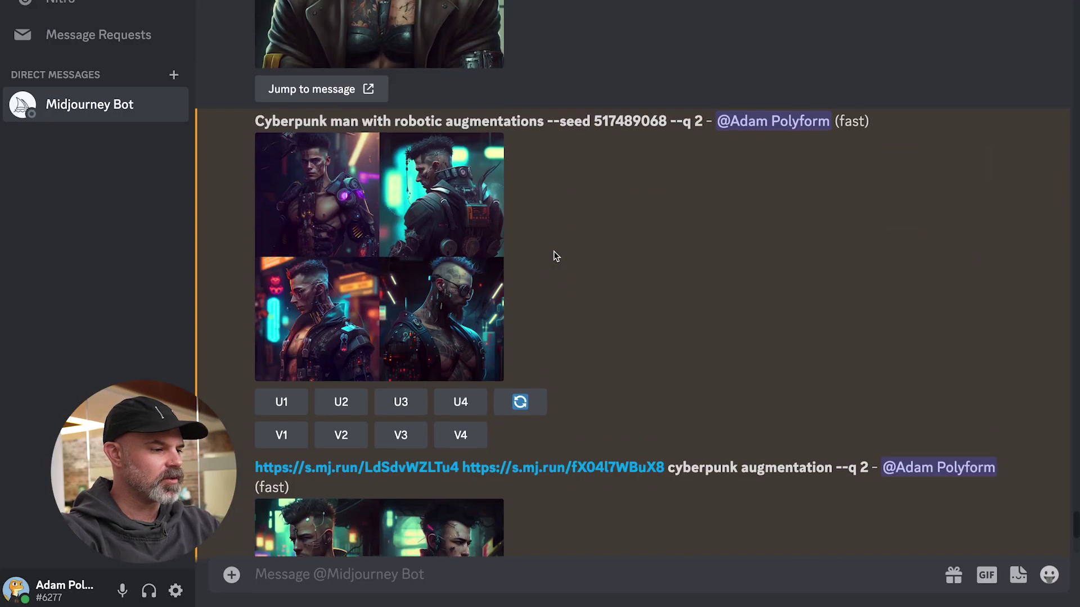
scroll(553, 250, "up", 15)
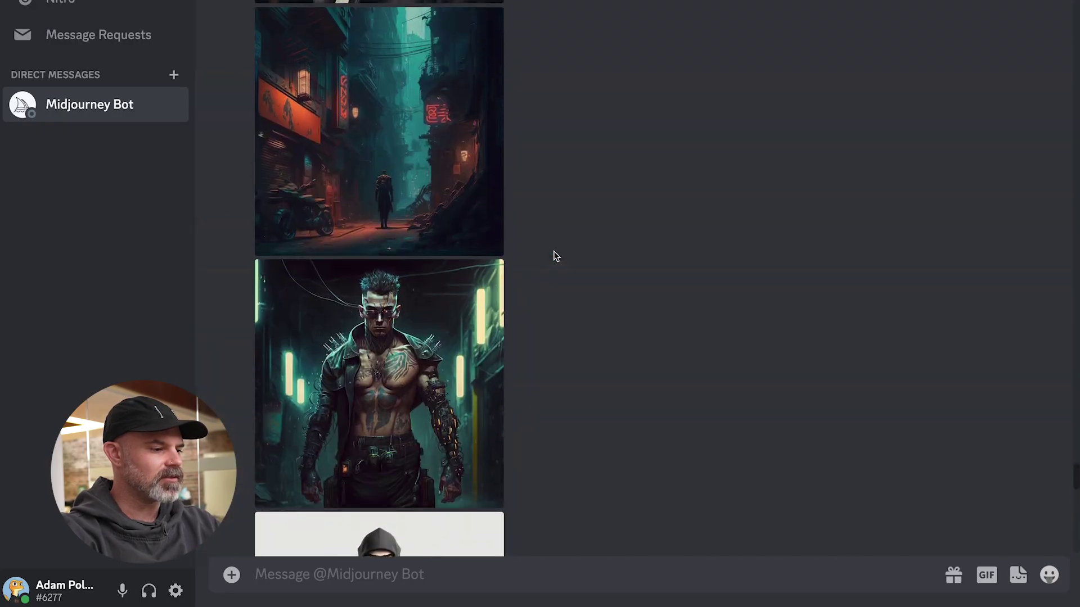
left_click(379, 135)
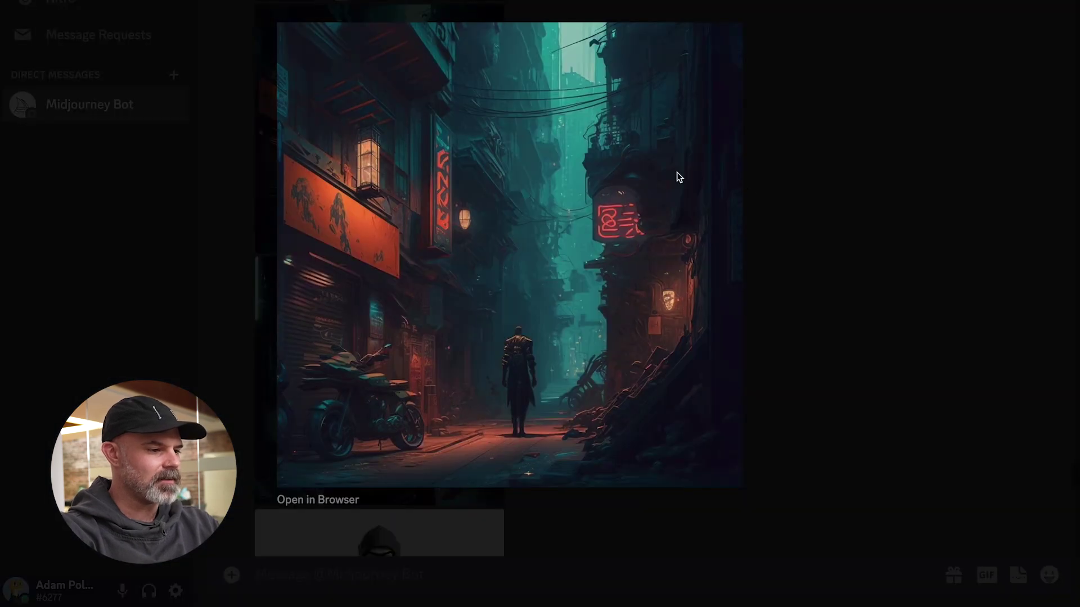
left_click(827, 310)
scroll(687, 405, "down", 10)
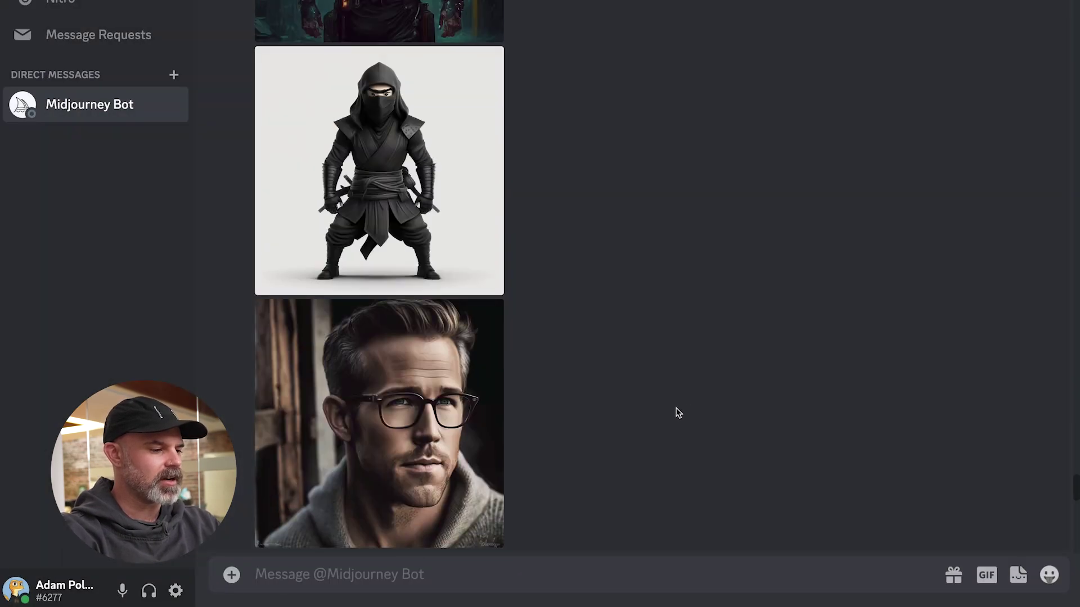
scroll(586, 420, "down", 15)
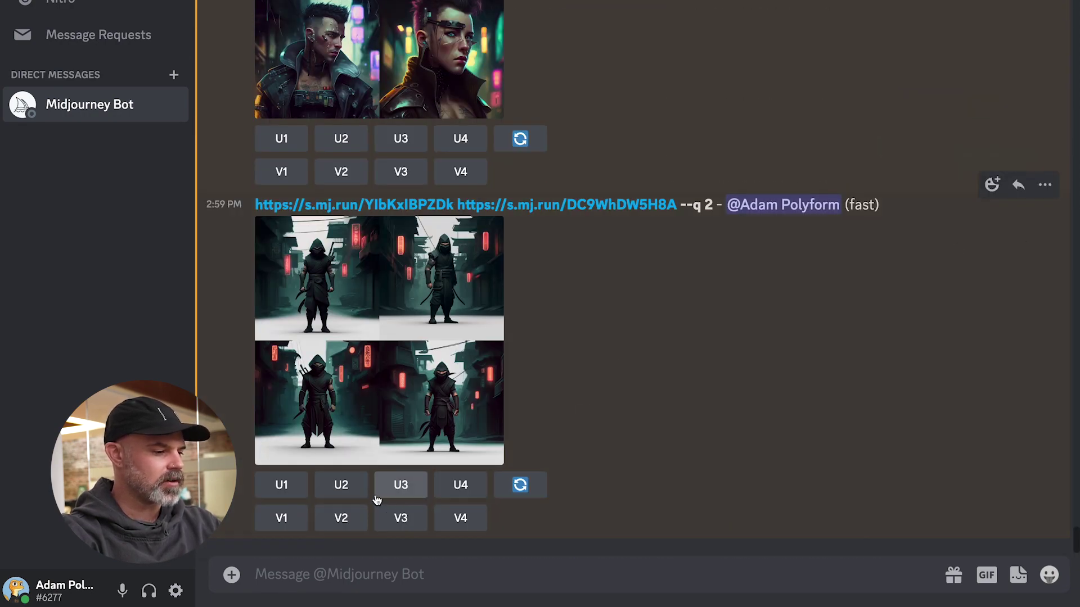
left_click(278, 487)
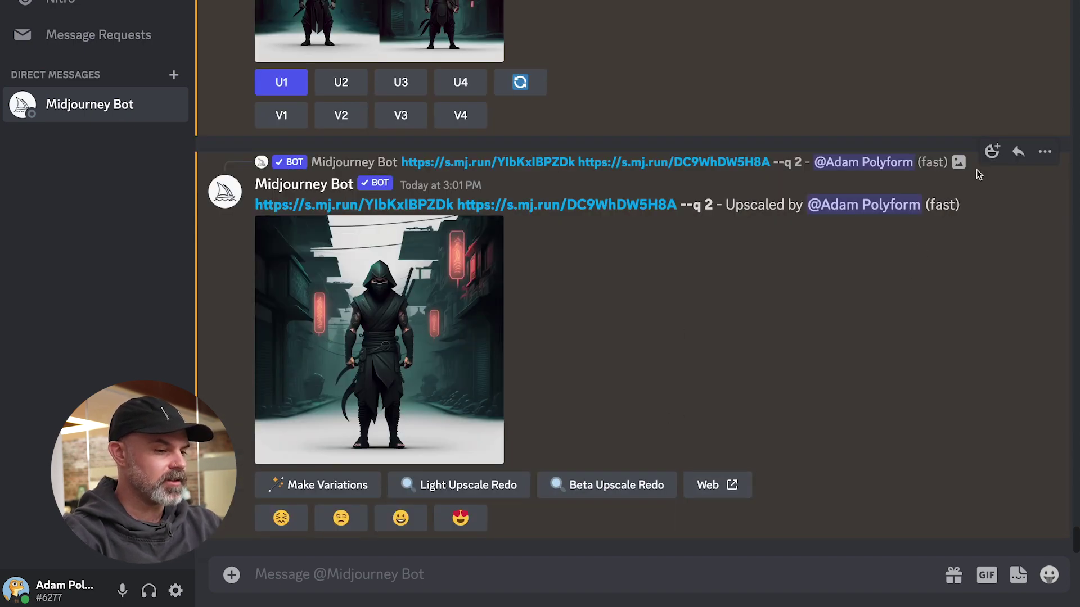
left_click(992, 152)
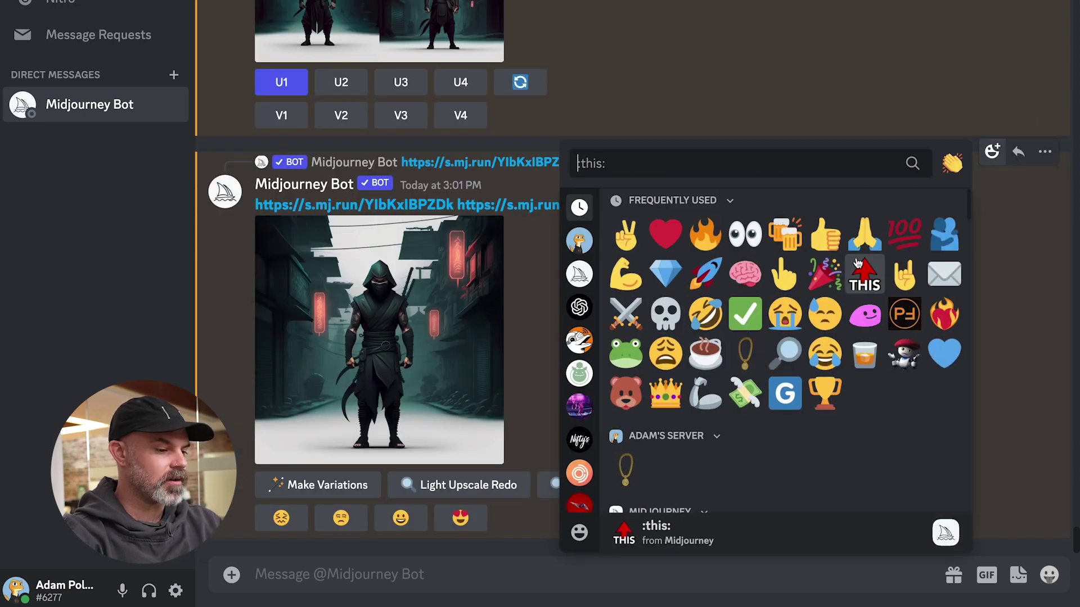
left_click(940, 275)
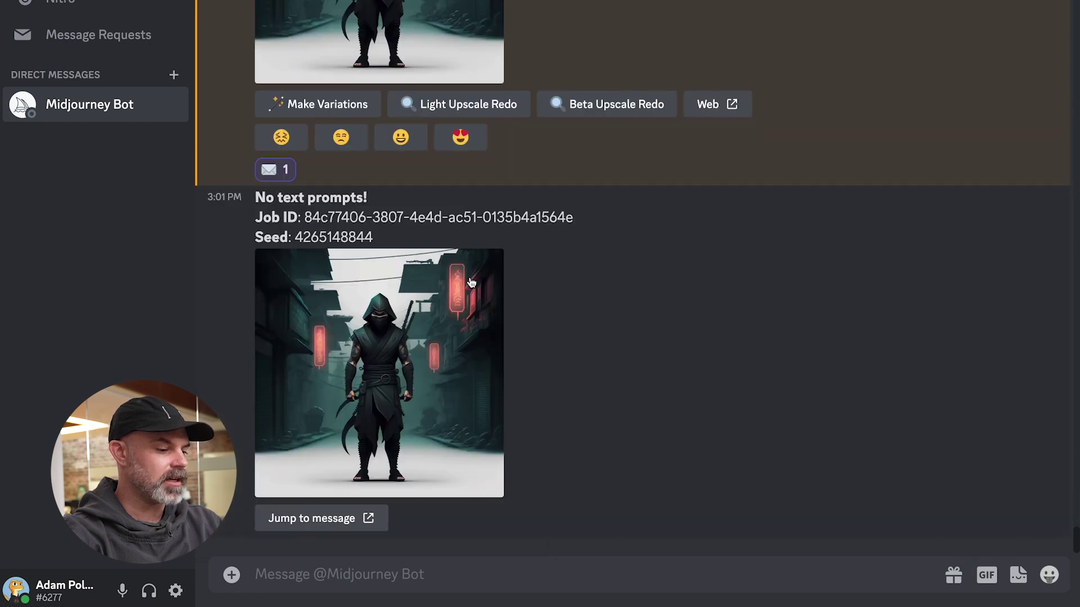
double_click(340, 239)
key("ctrl+c")
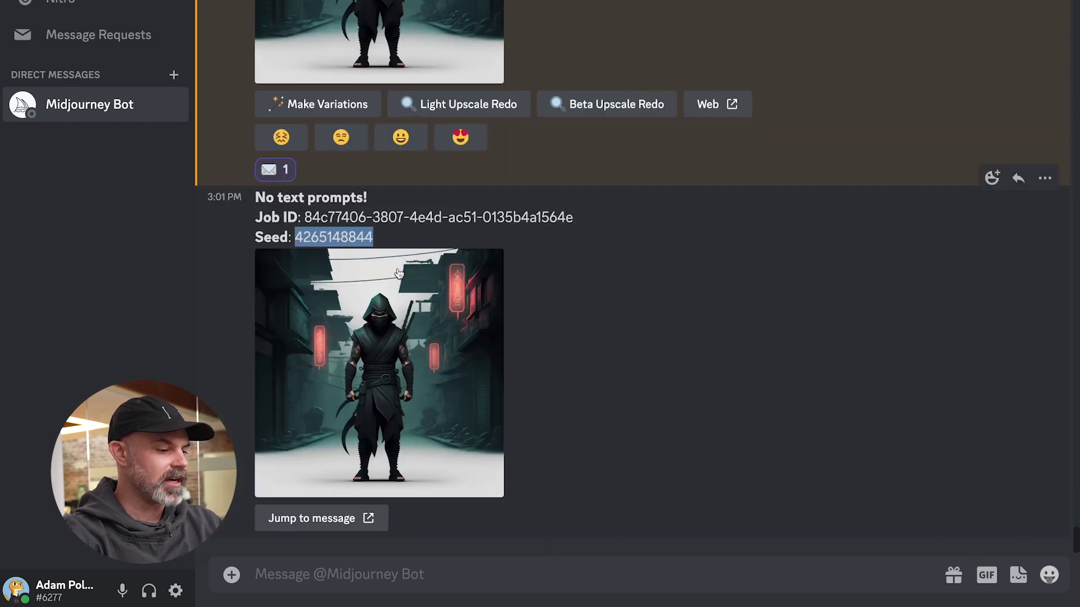
left_click(361, 582)
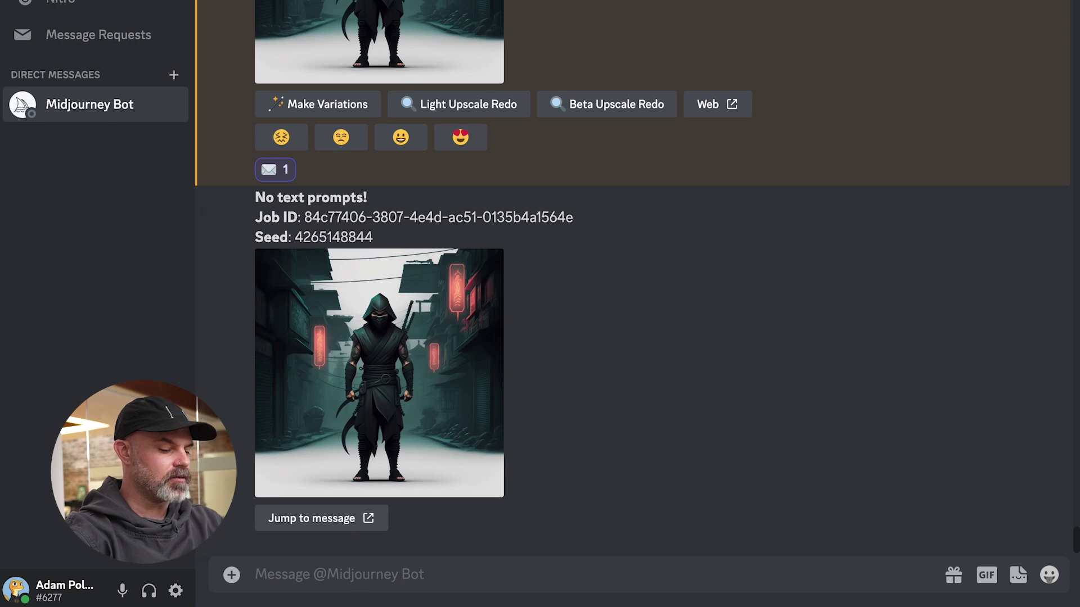
type("/imagine prompt")
key("Tab")
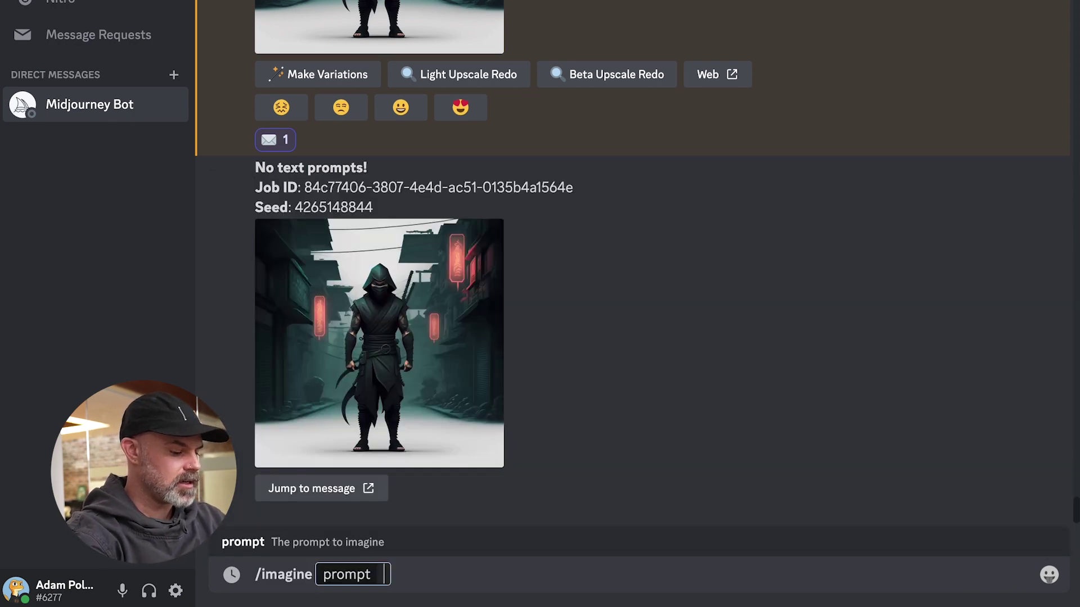
type("a ninj")
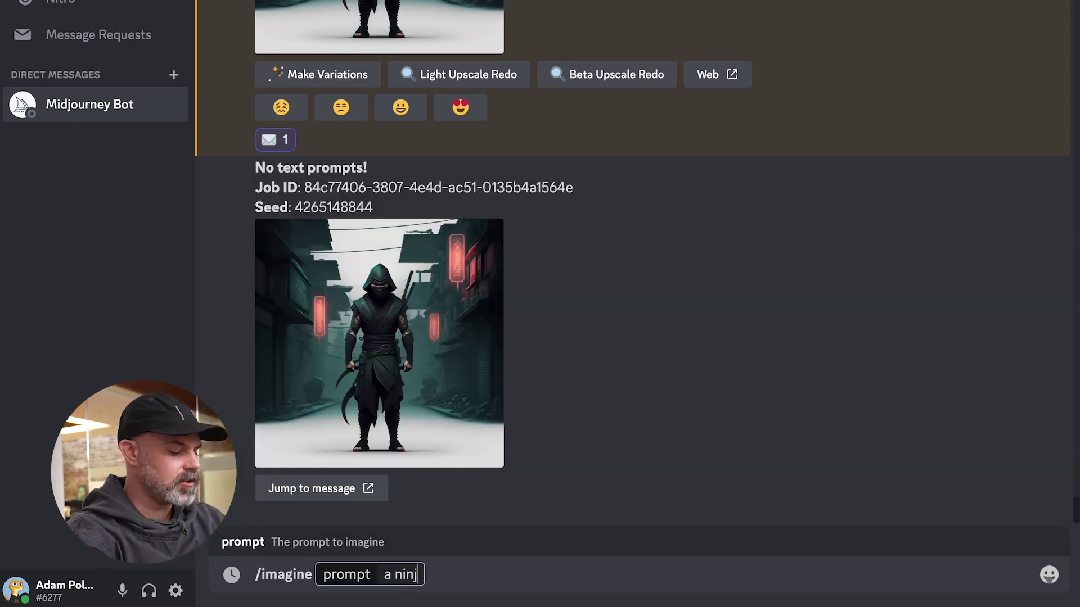
type("a stanin")
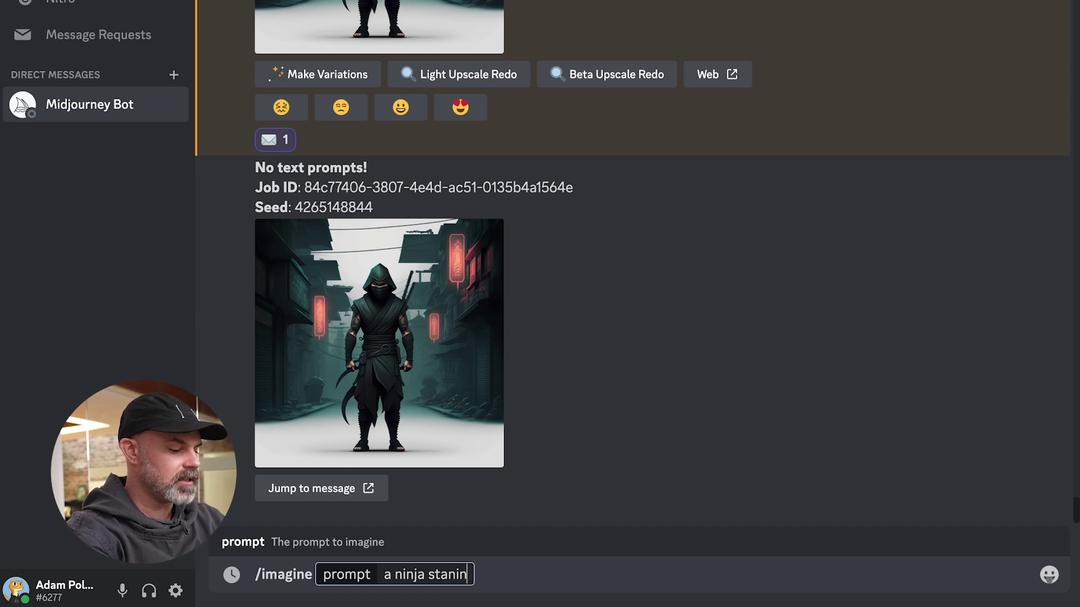
key("BackSpace")
key("BackSpace")
type("ding in a ")
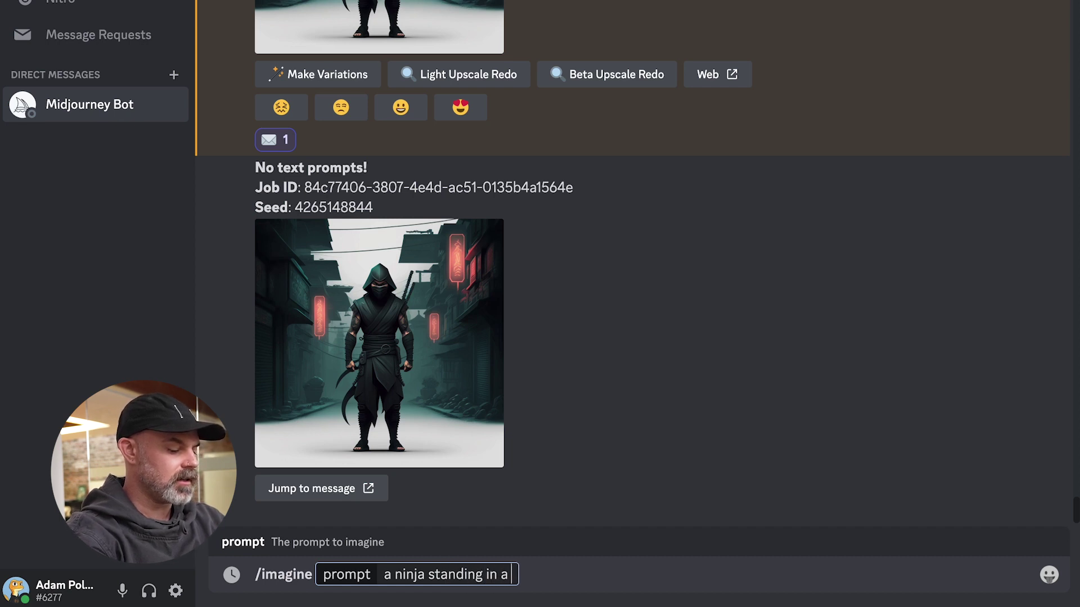
type("cyberpunk c")
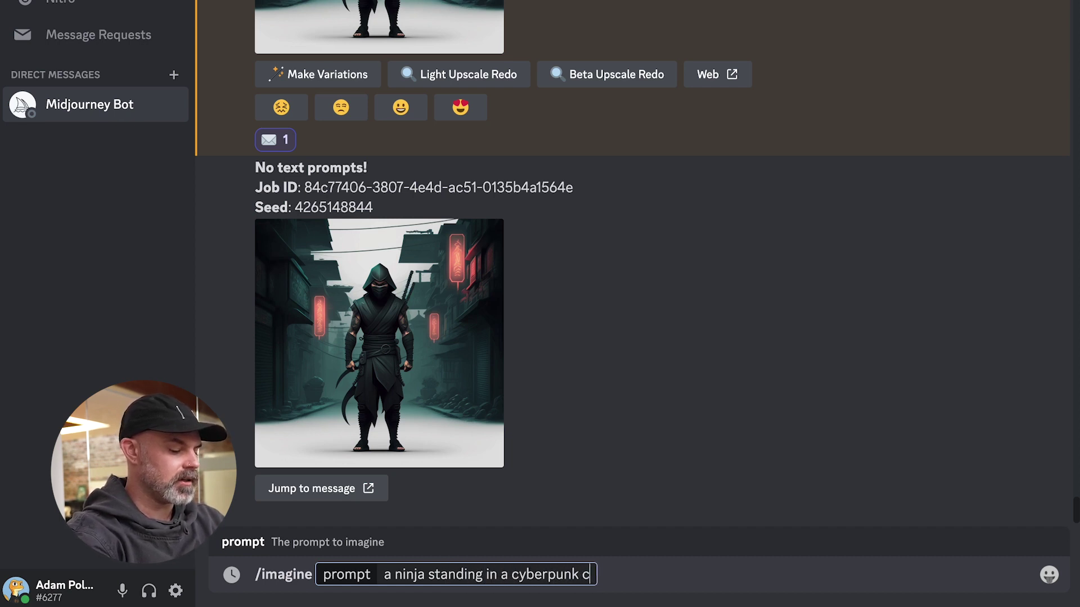
type("ity scene ")
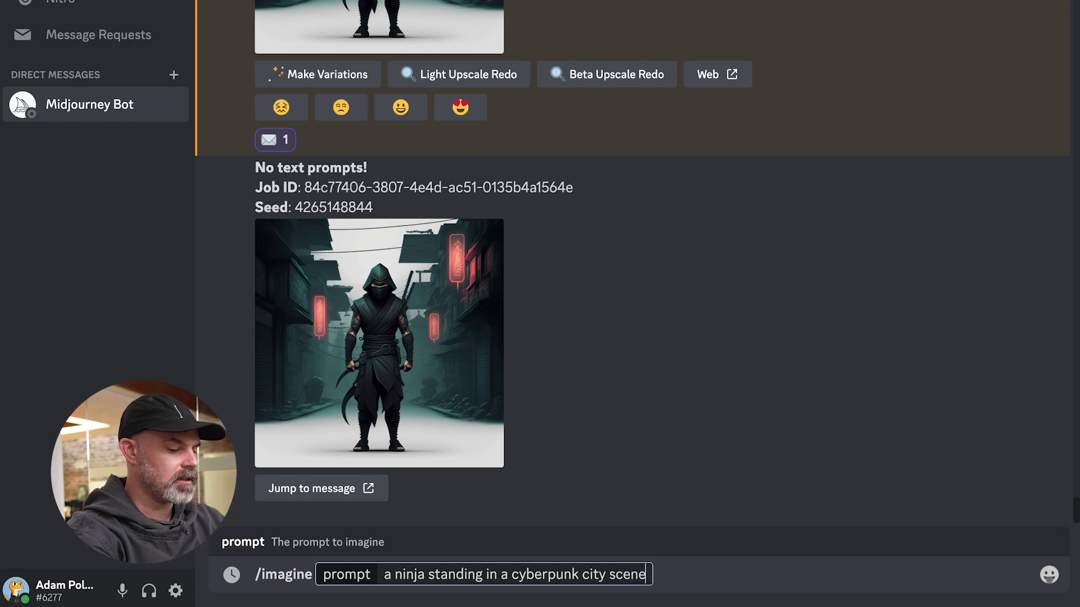
type("--seed")
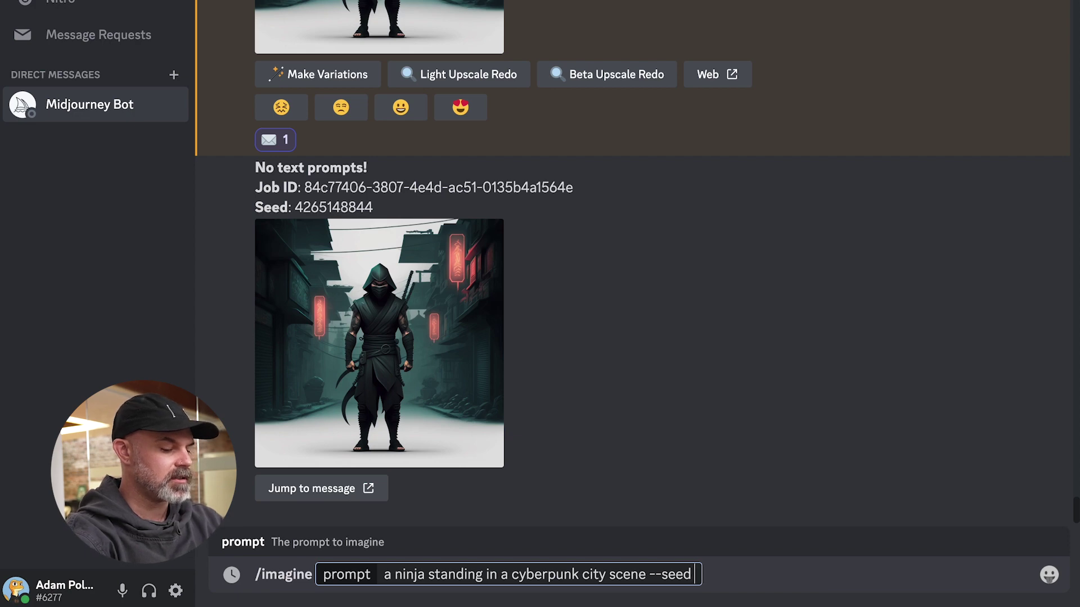
key("ctrl+v")
key("Return")
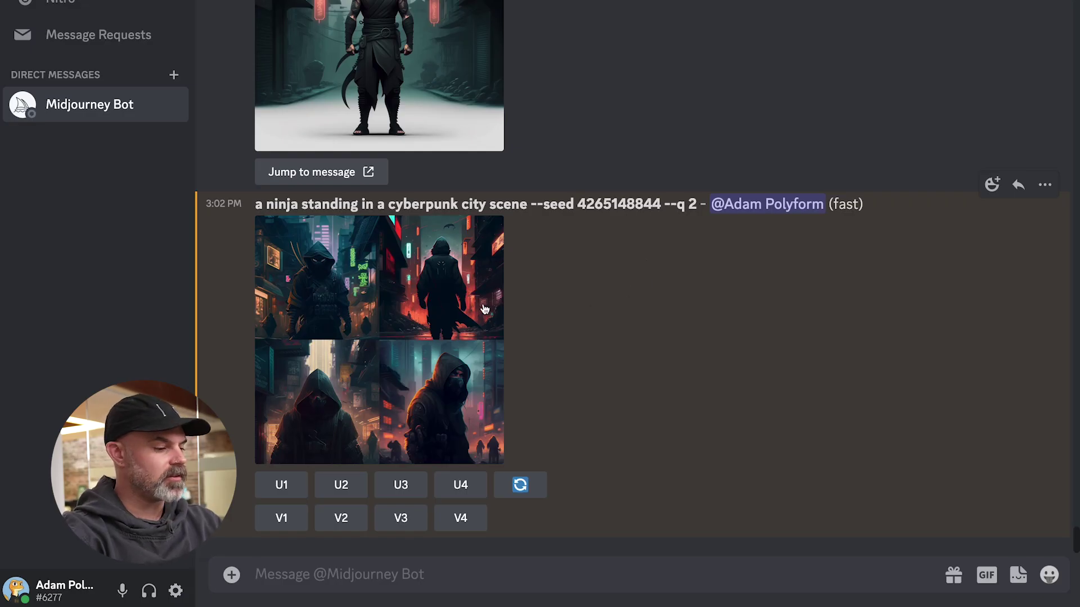
Enlarge the new seeded grid of four hooded ninjas in neon-lit city streets.
left_click(414, 305)
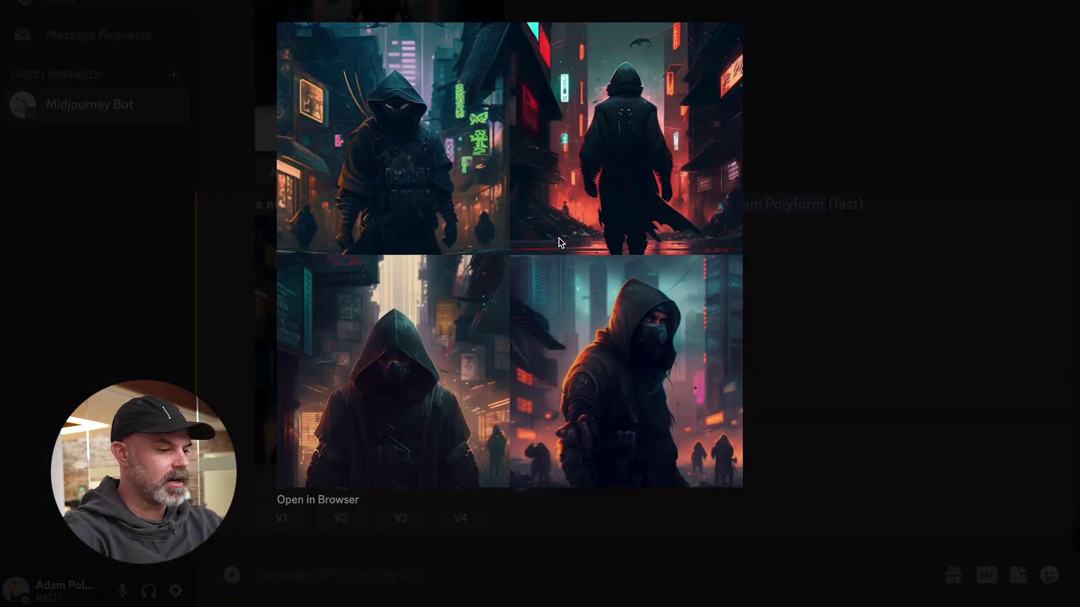